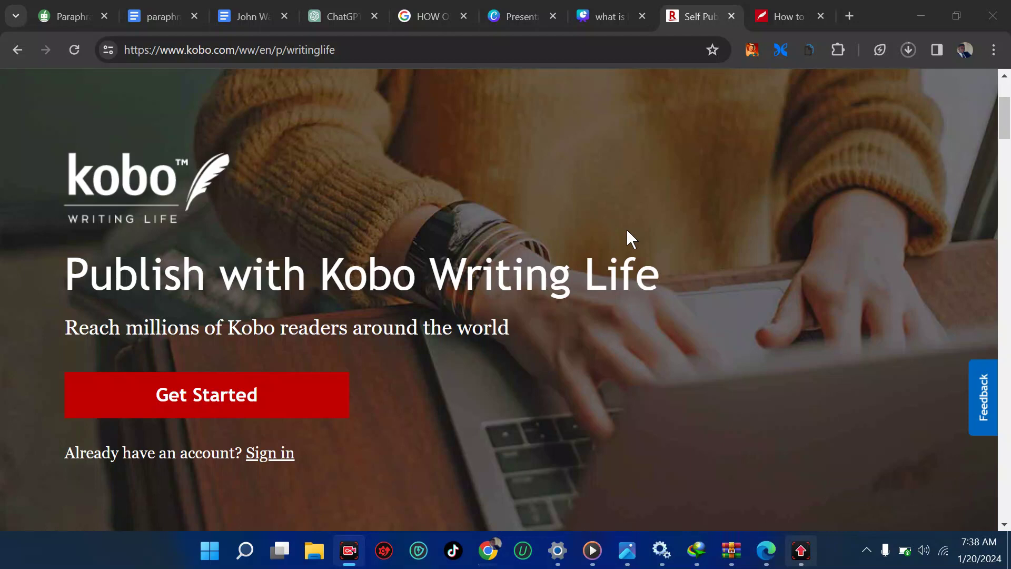
Scroll down and back up through the 'Publish with Kobo Writing Life' landing page.
scroll(628, 232, "down", 2)
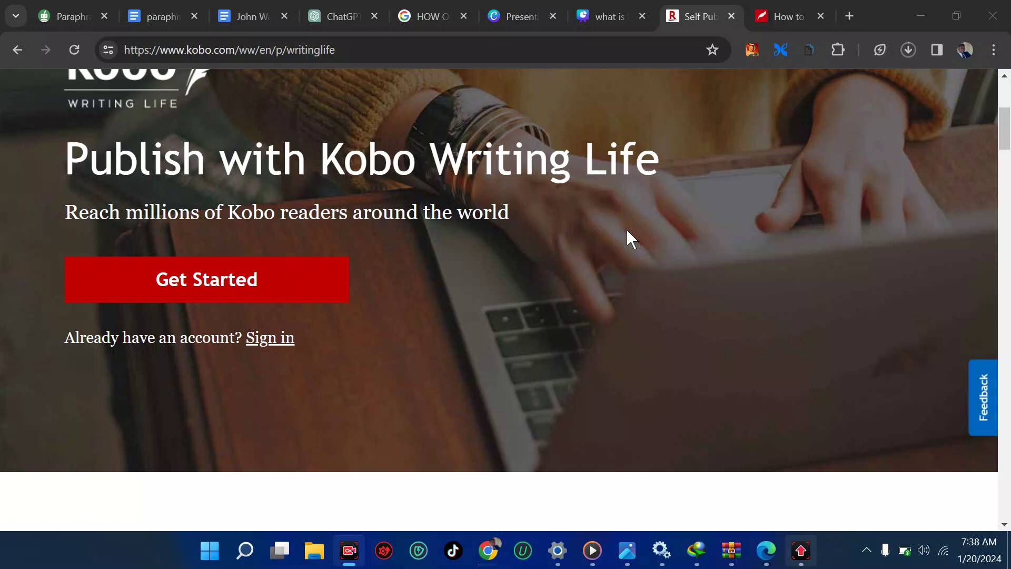
scroll(630, 238, "up", 2)
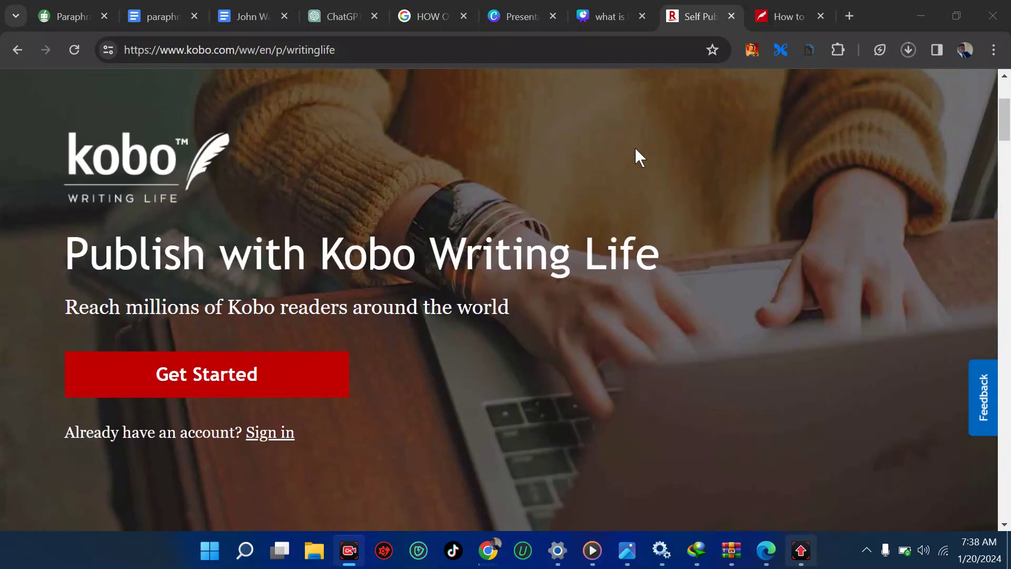
Switch to the Canva deck and view page 1, 'what is kobo writing Life'.
left_click(610, 12)
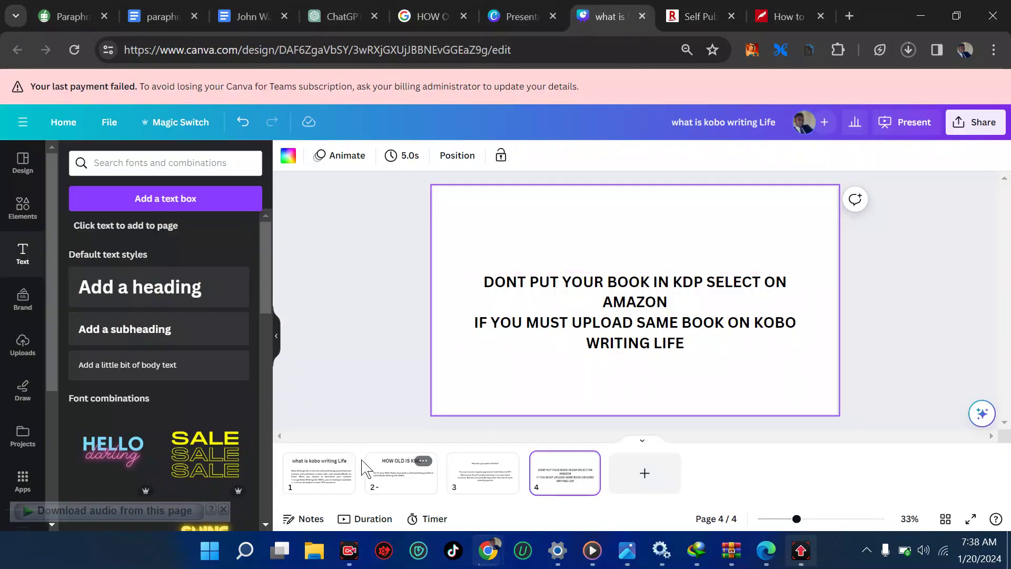
left_click(316, 476)
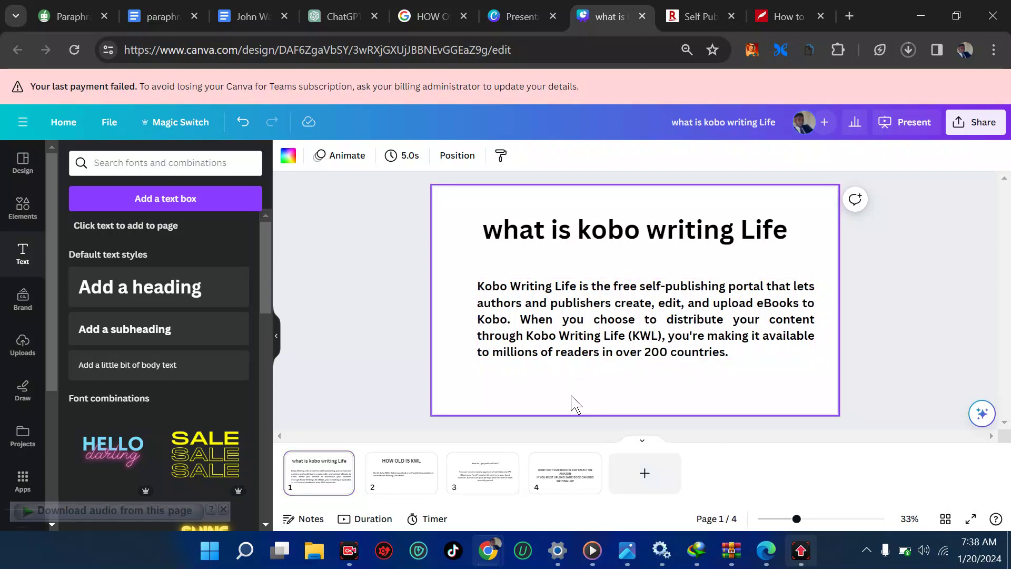
View page 2, 'HOW OLD IS KWL', and select its canvas.
left_click(388, 476)
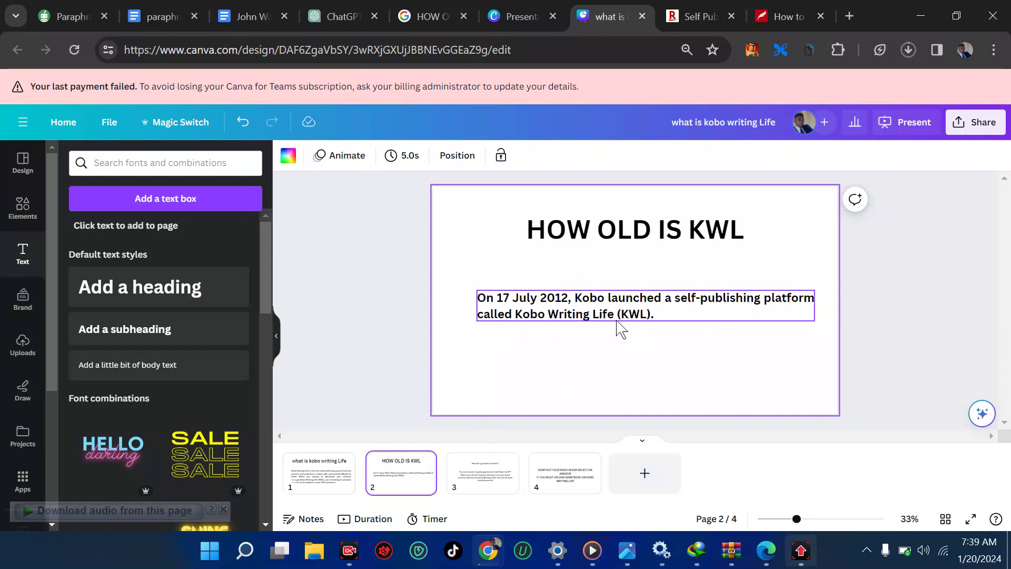
left_click(586, 367)
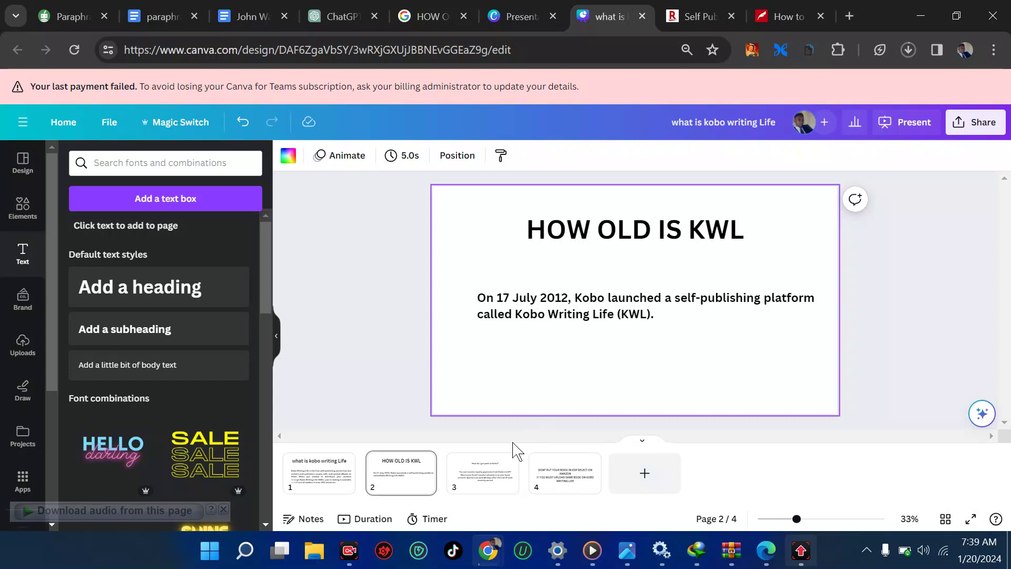
View page 3, 'How do I get paid on Kobo?'.
left_click(481, 476)
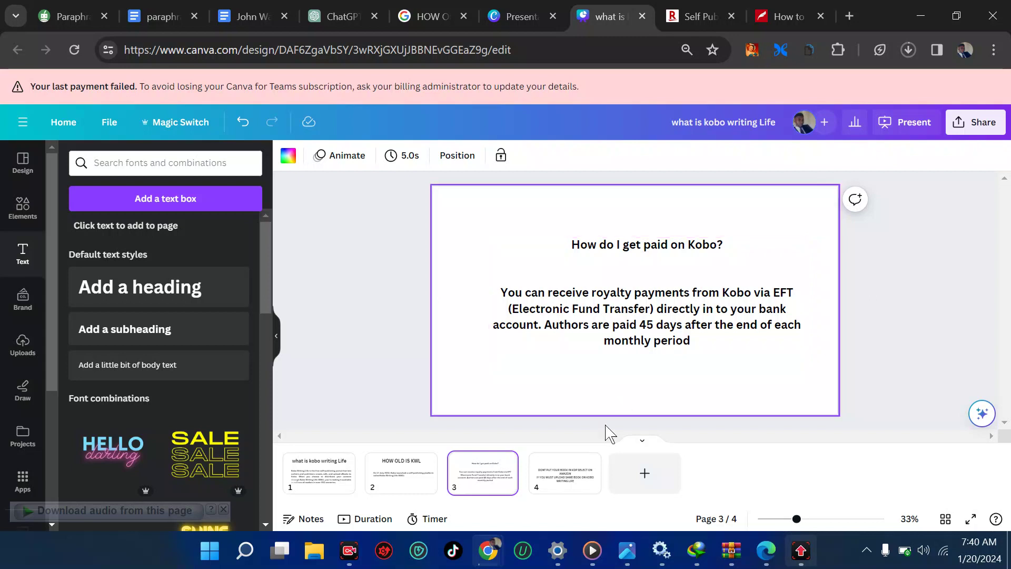
Review page 4's KDP Select warning text, then return to the Kobo Writing Life tab.
left_click(561, 483)
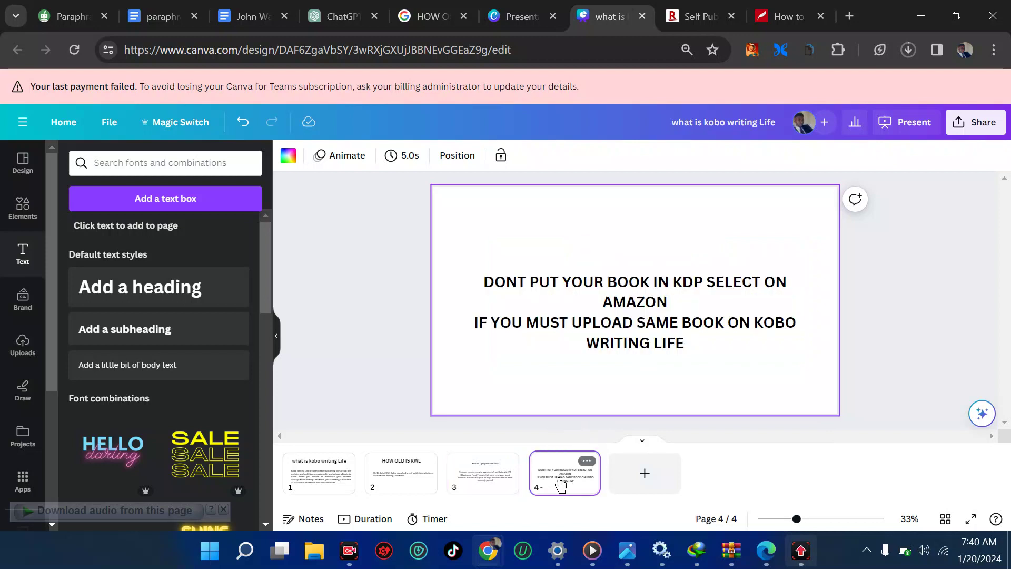
left_click(632, 331)
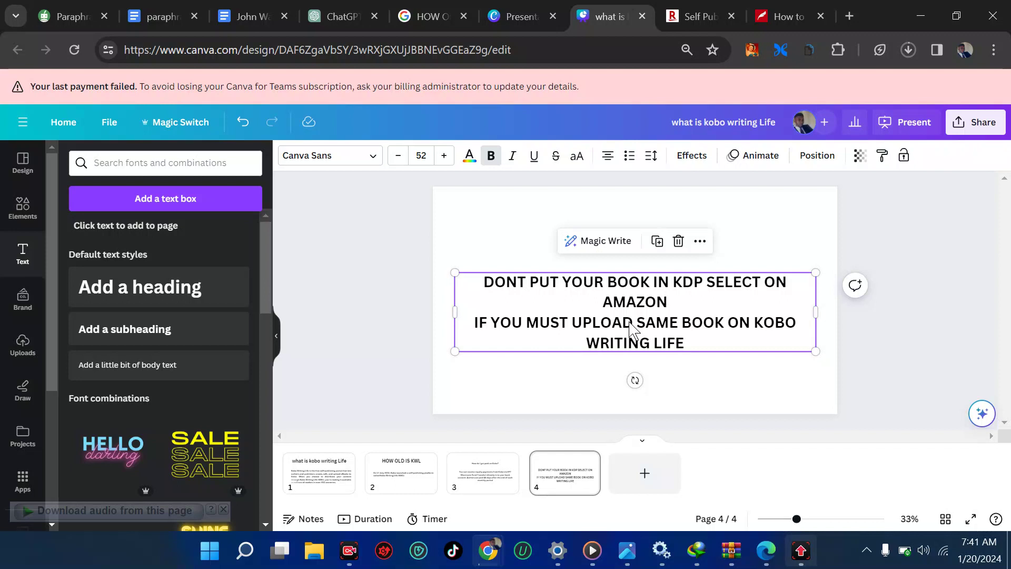
left_click(692, 22)
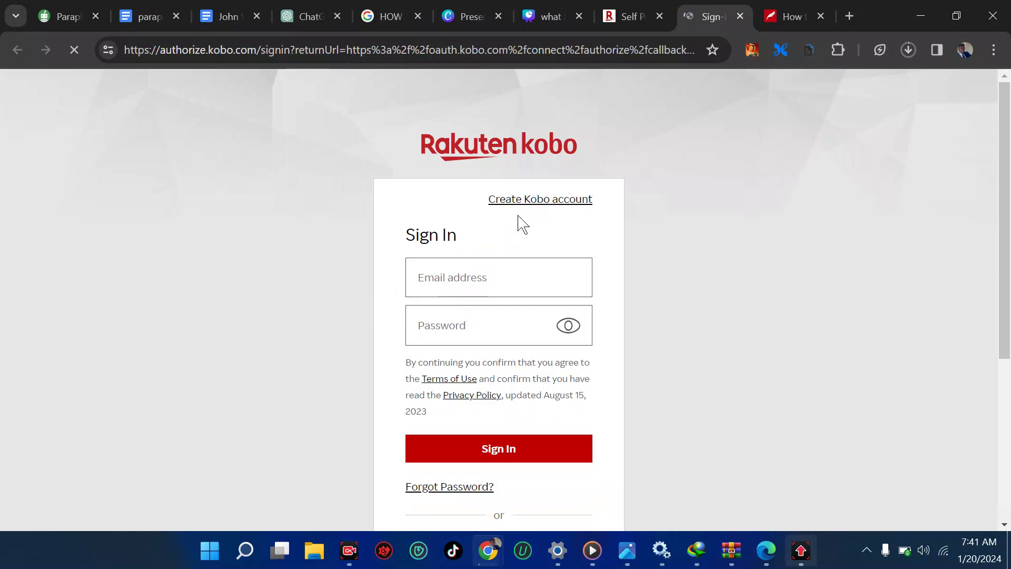
Scroll the Kobo sign-in page and reveal the additional sign-in options.
scroll(456, 382, "down", 3)
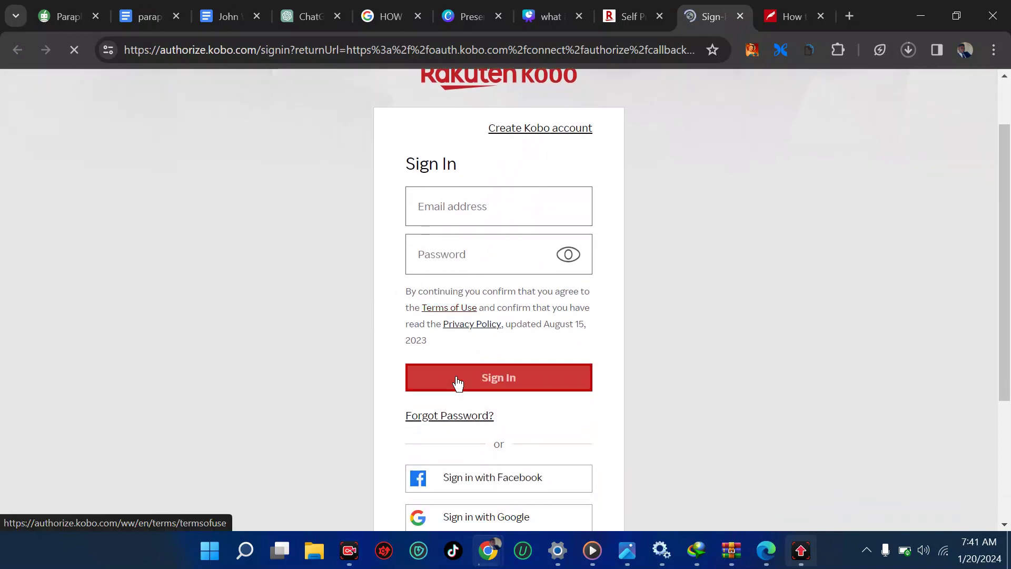
scroll(456, 382, "down", 2)
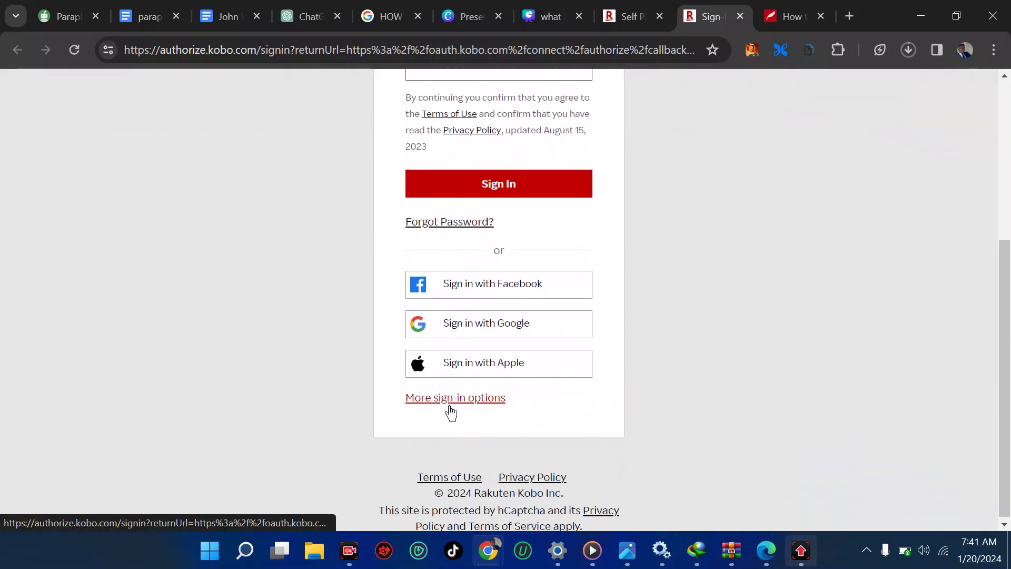
left_click(449, 406)
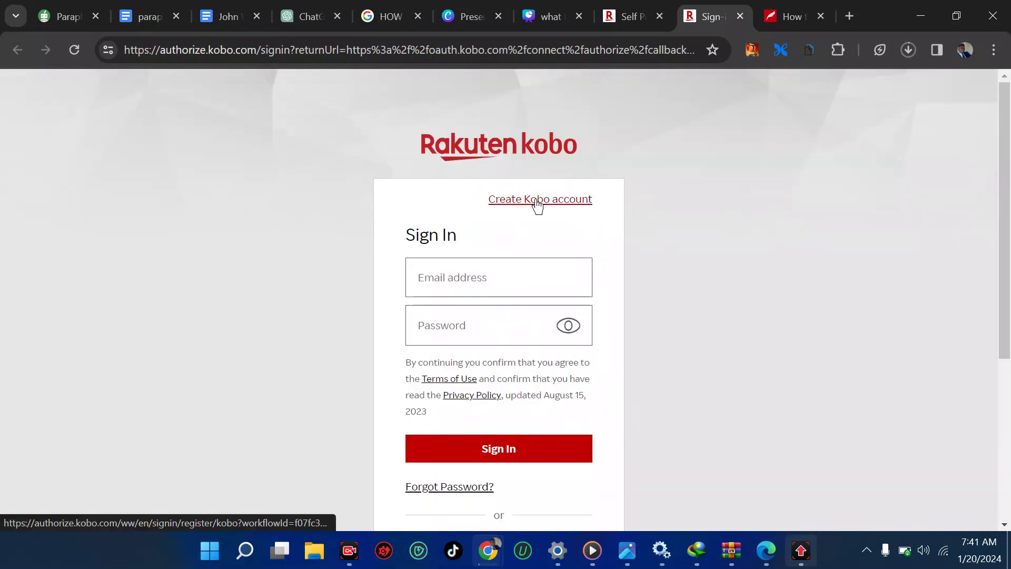
Start a new Kobo account and autofill both email fields with the saved address.
left_click(537, 204)
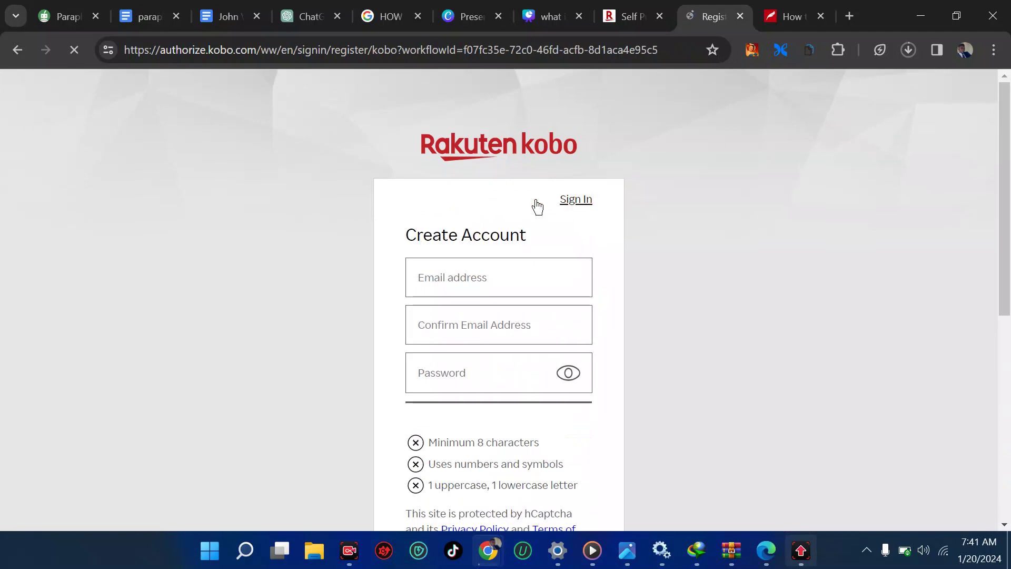
left_click(466, 280)
left_click(501, 320)
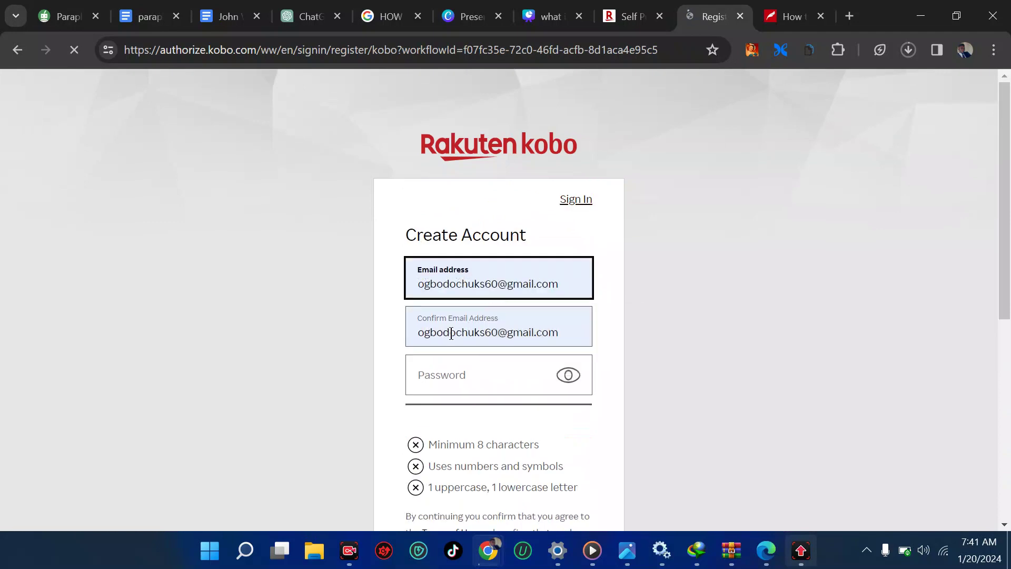
Enter a strong account password, replacing the weak first attempt.
left_click(468, 378)
type("••")
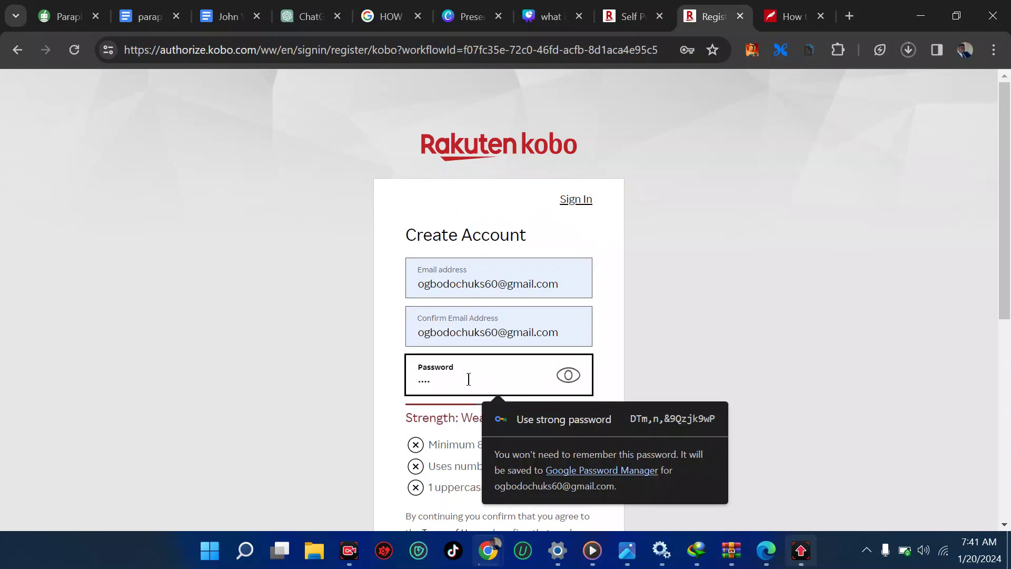
key("BackSpace")
key("BackSpace")
key("BackSpace")
type("••••••••••")
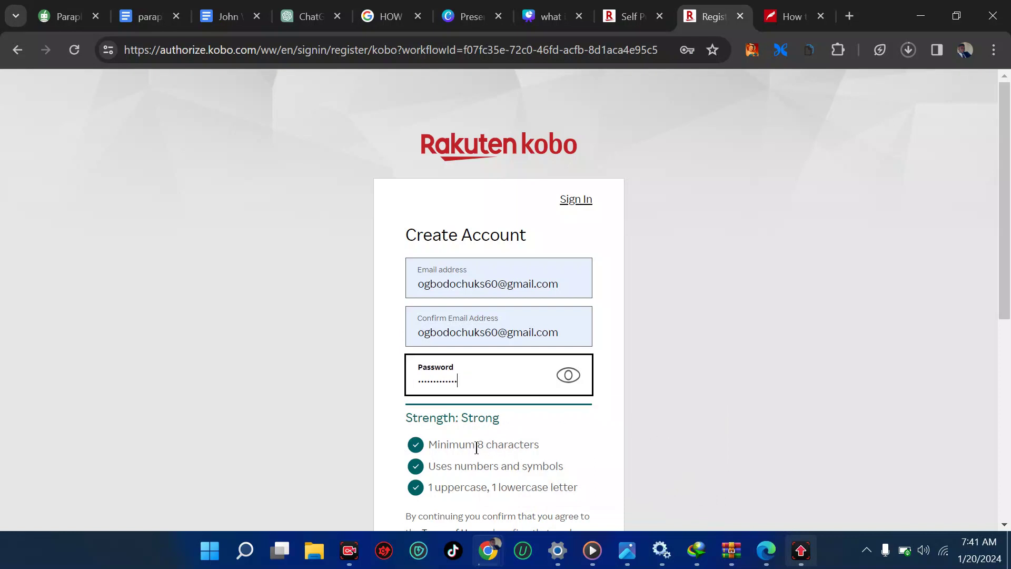
scroll(494, 445, "down", 1)
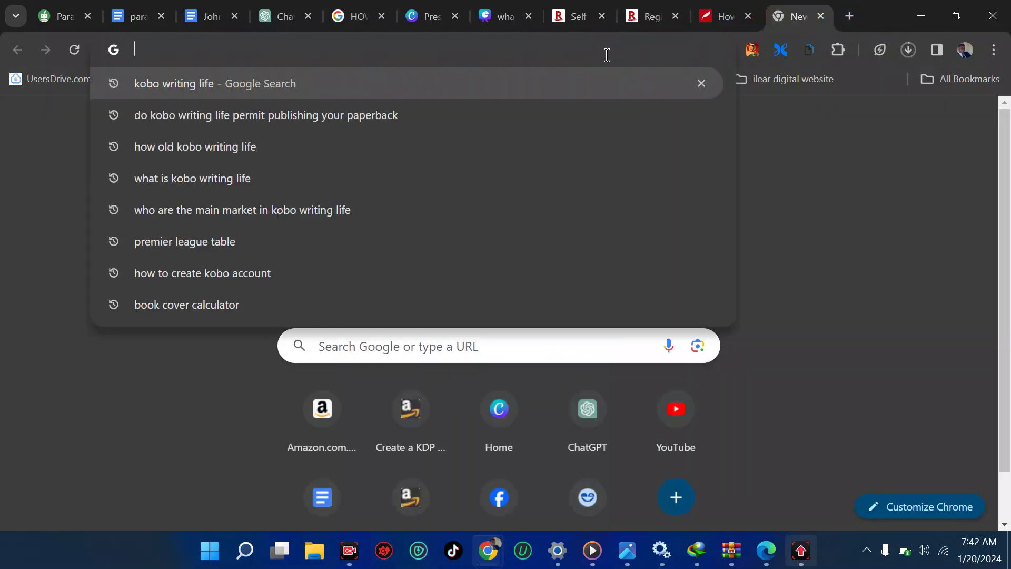
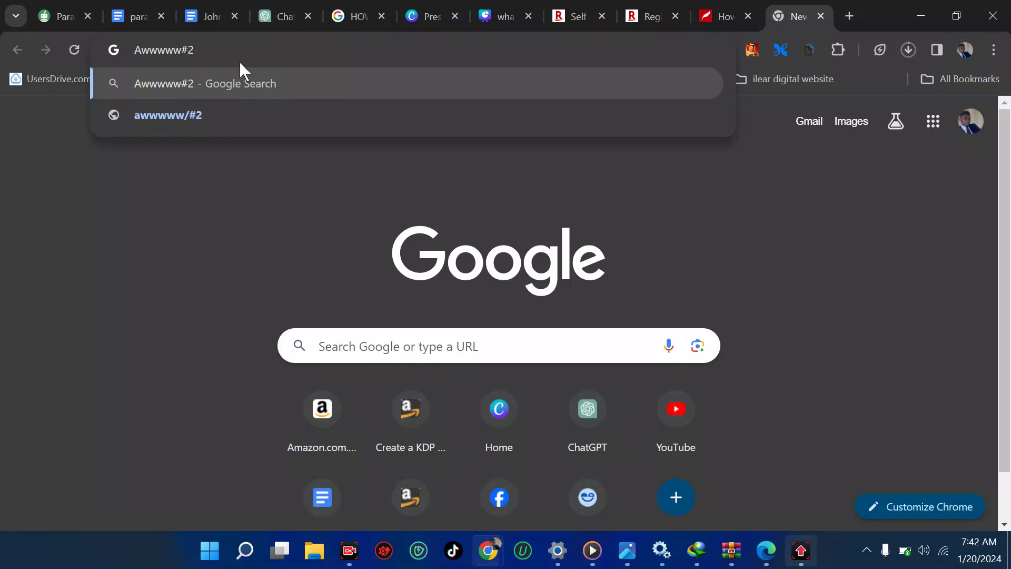
Submit the Kobo registration form and decline Chrome's offer to save the password.
left_click(647, 16)
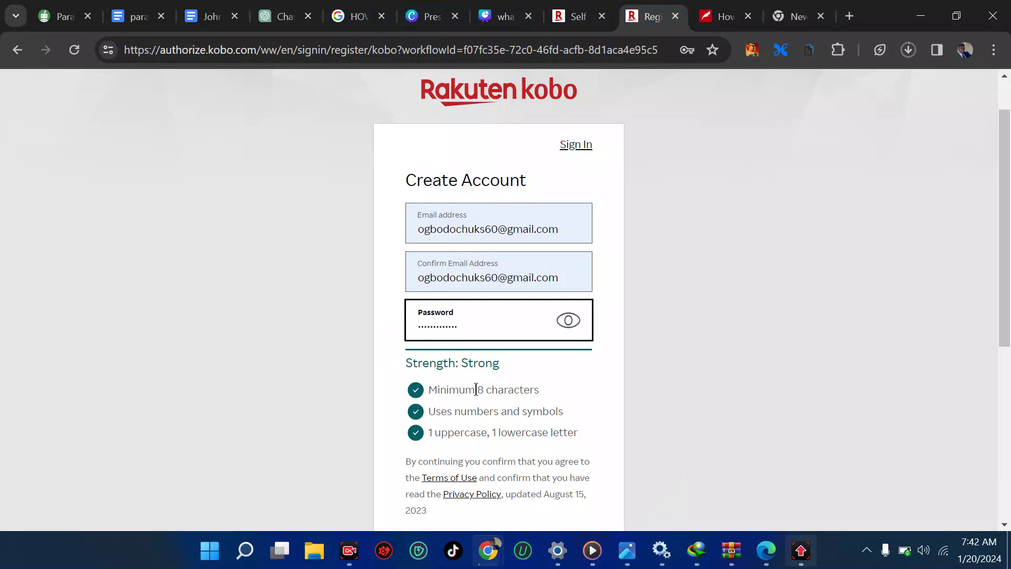
scroll(475, 389, "down", 2)
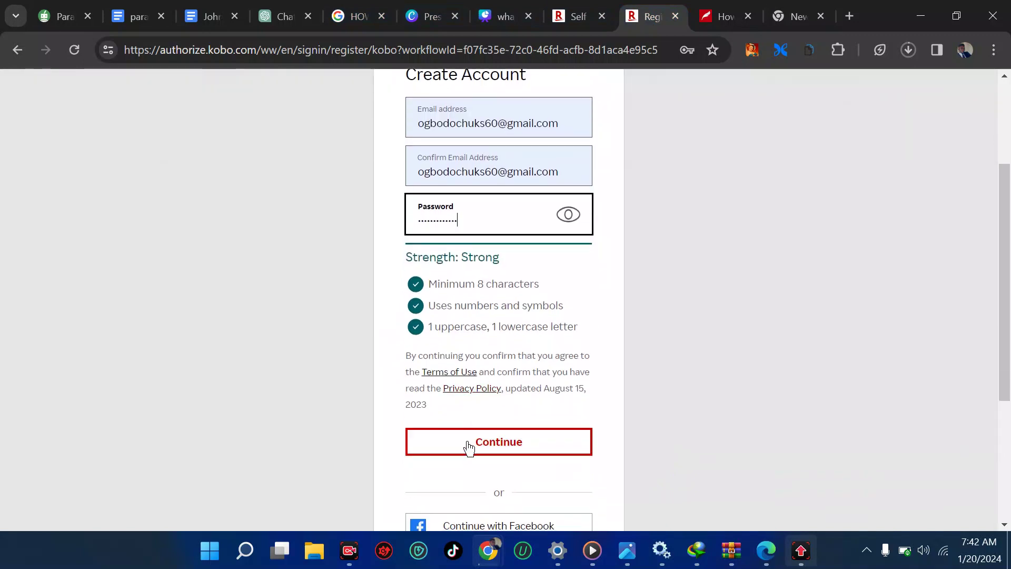
left_click(468, 447)
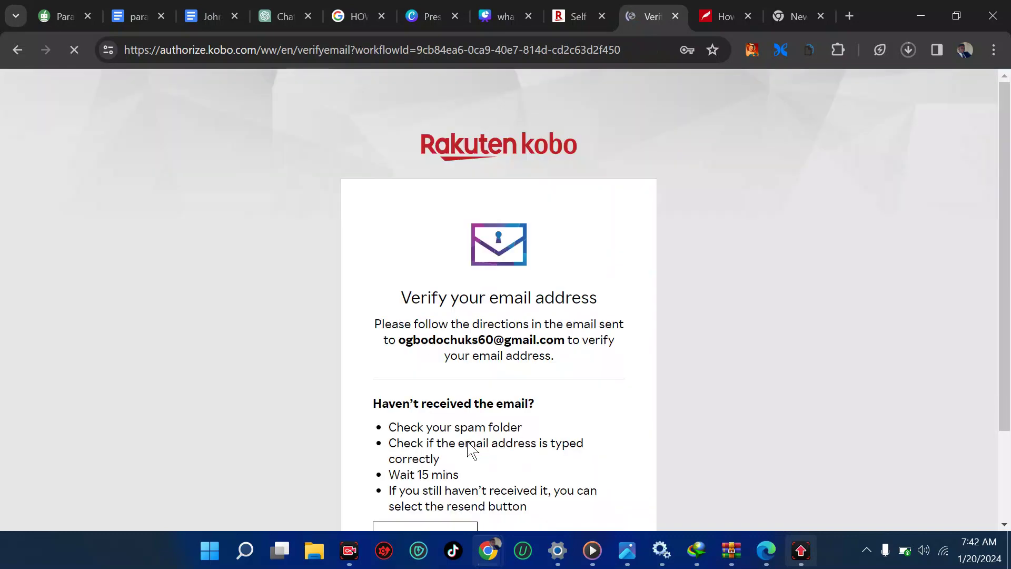
scroll(514, 477, "down", 2)
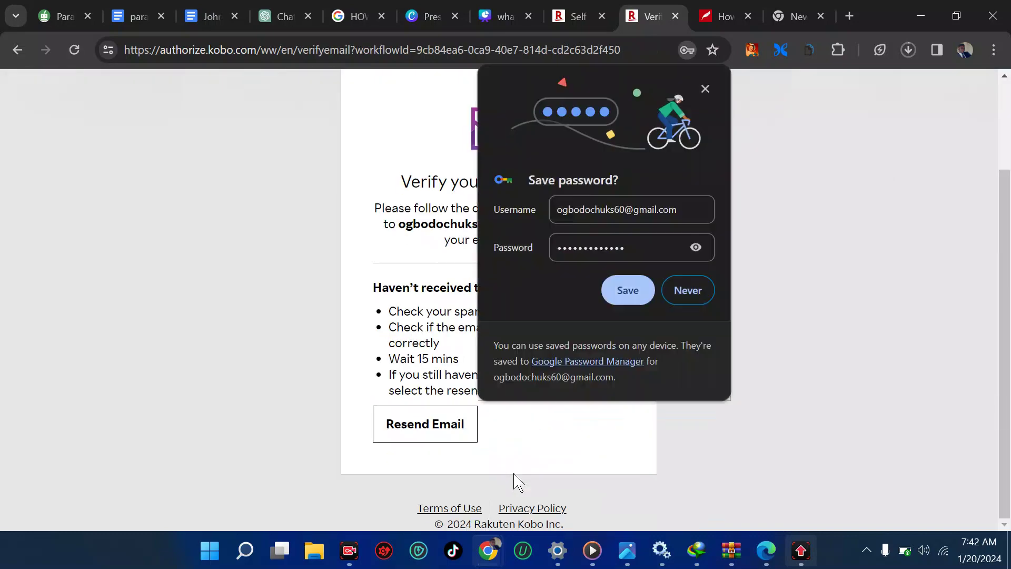
left_click(687, 292)
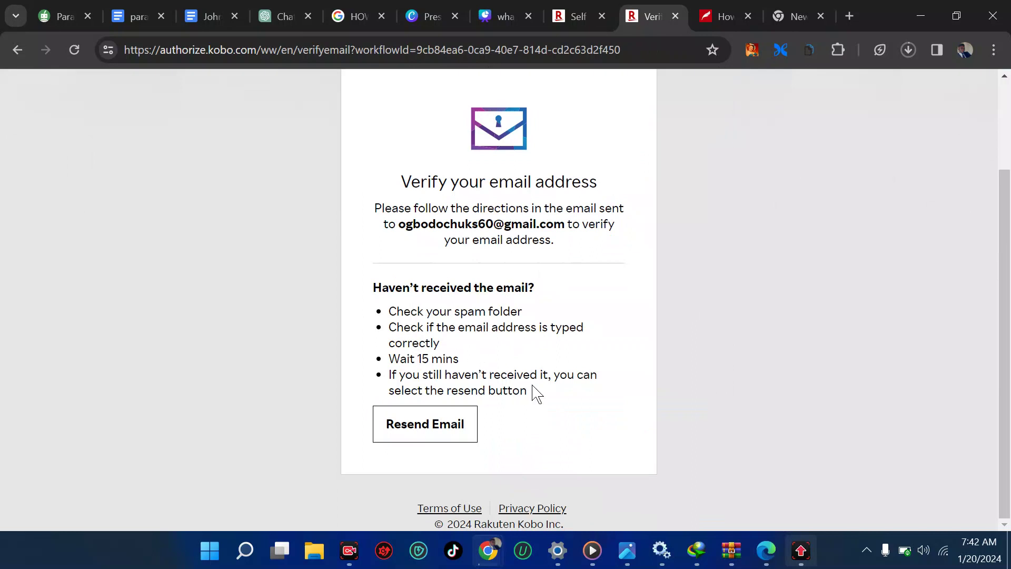
scroll(533, 392, "up", 1)
scroll(532, 394, "down", 1)
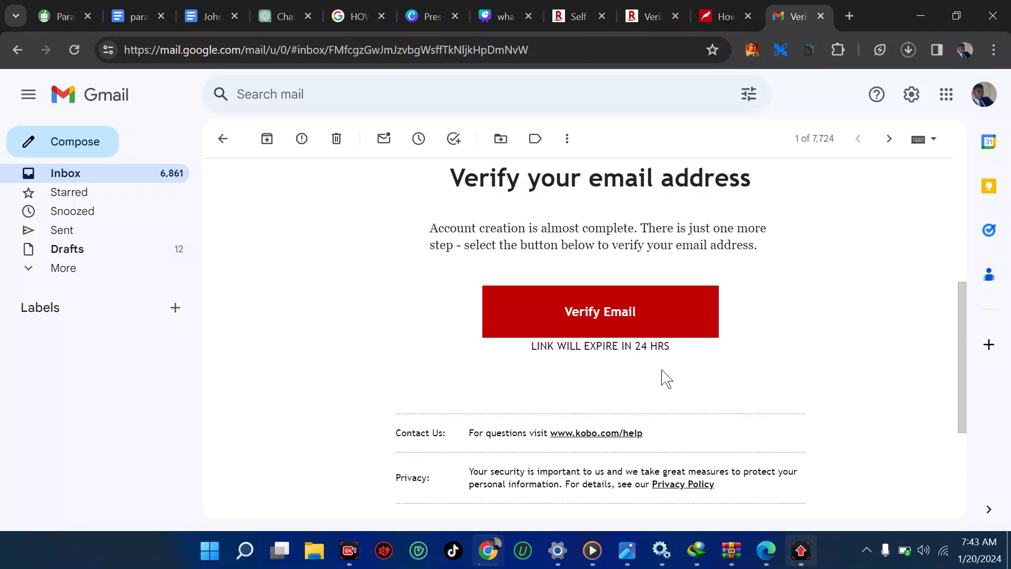
Return to the Kobo verify-email page tab.
left_click(637, 14)
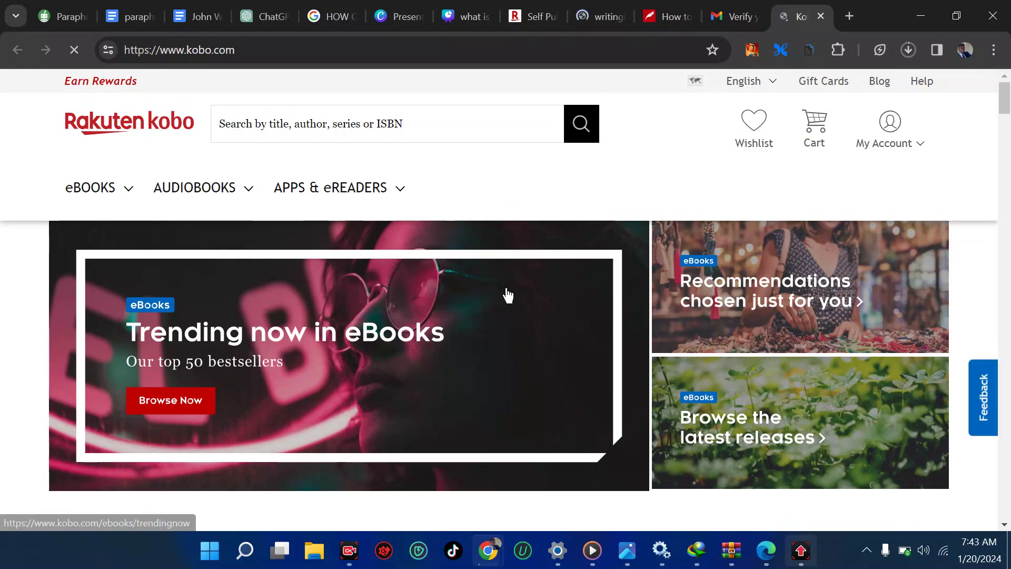
Open the Rakuten Kobo Account Settings page.
scroll(507, 290, "down", 4)
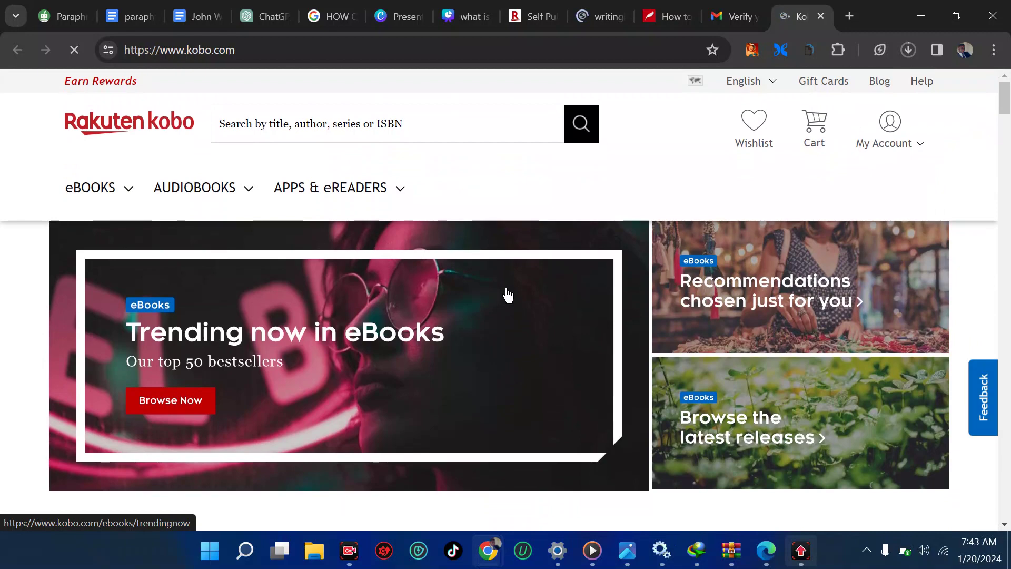
scroll(682, 237, "down", 2)
mouse_move(895, 147)
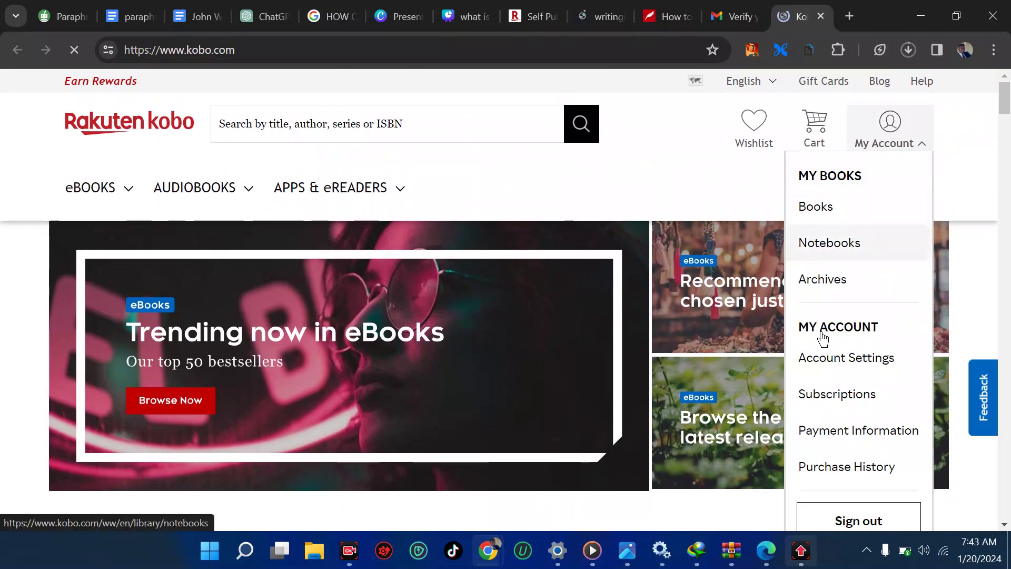
left_click(830, 368)
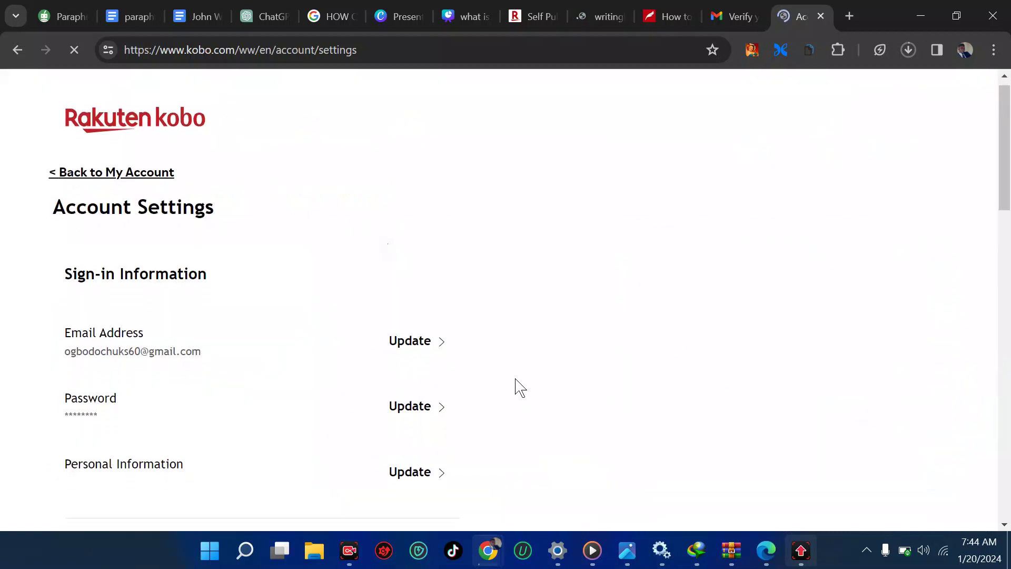
Return to My Account and open the Payment Information page.
scroll(402, 356, "down", 3)
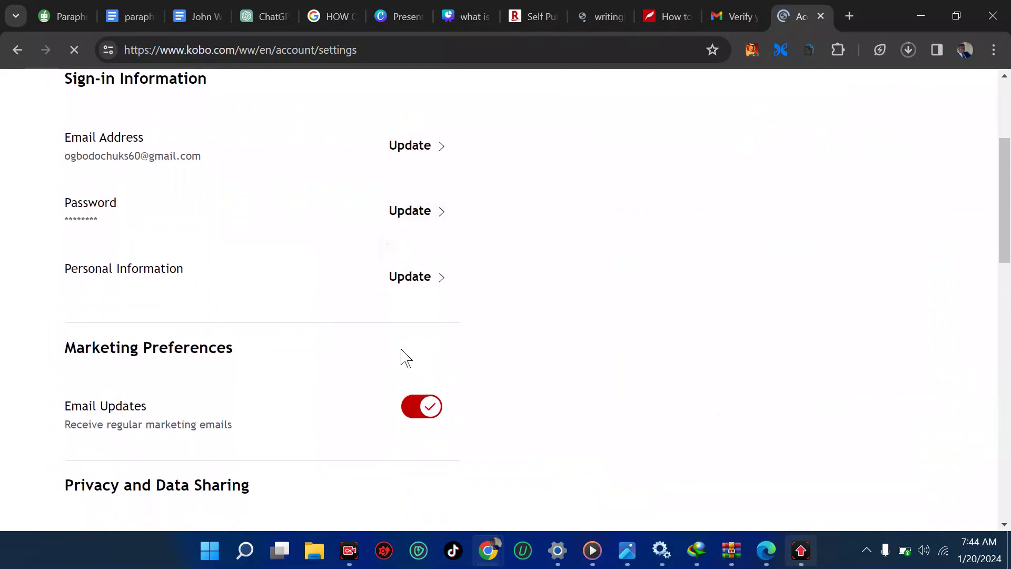
scroll(342, 372, "down", 7)
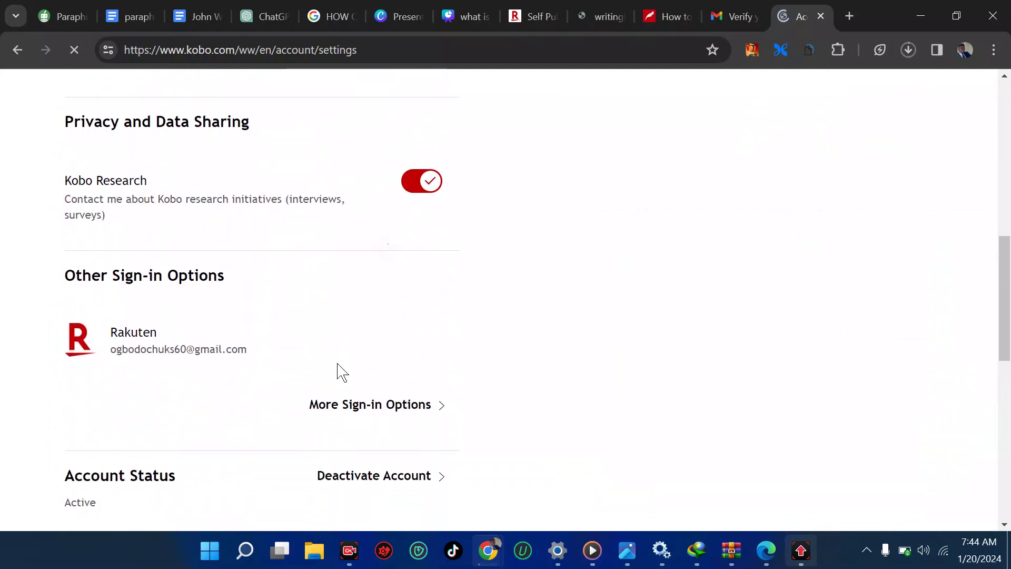
scroll(342, 372, "down", 4)
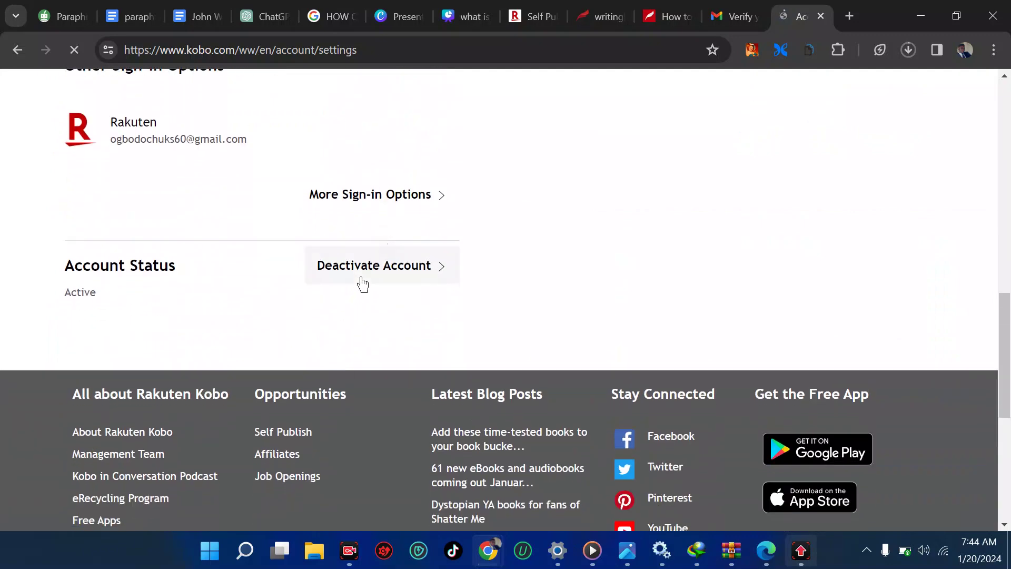
scroll(361, 283, "up", 15)
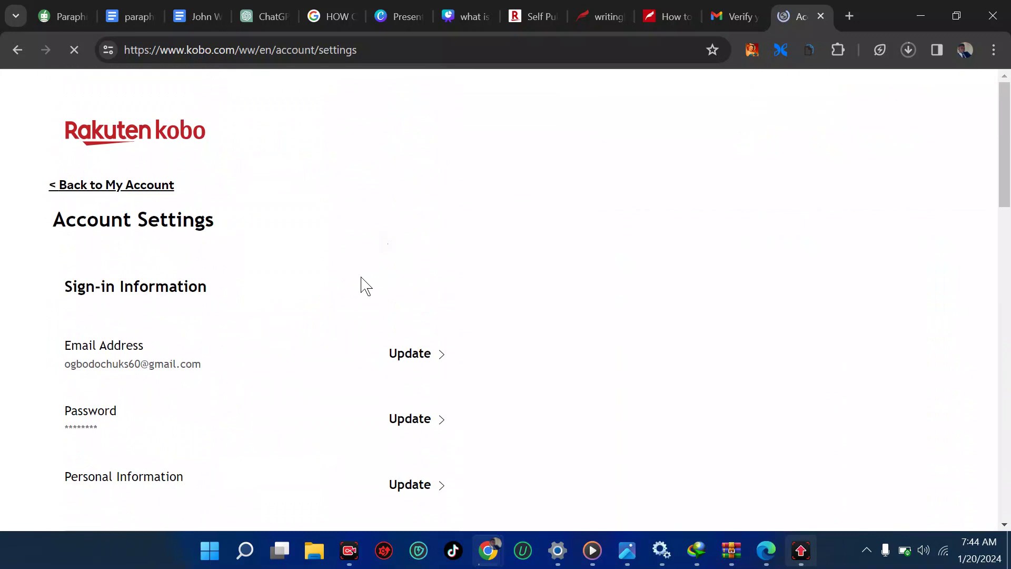
left_click(129, 192)
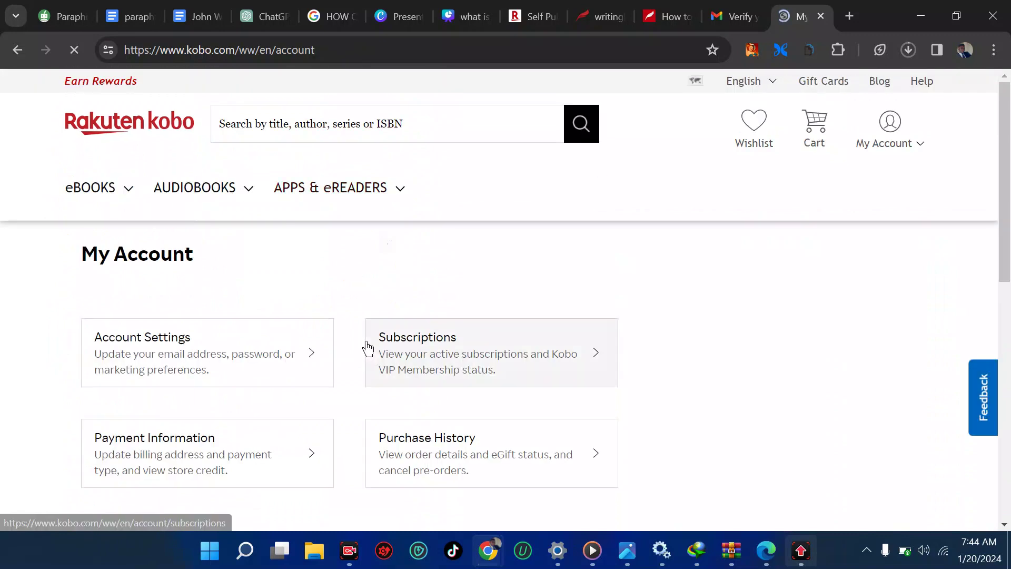
scroll(368, 346, "down", 1)
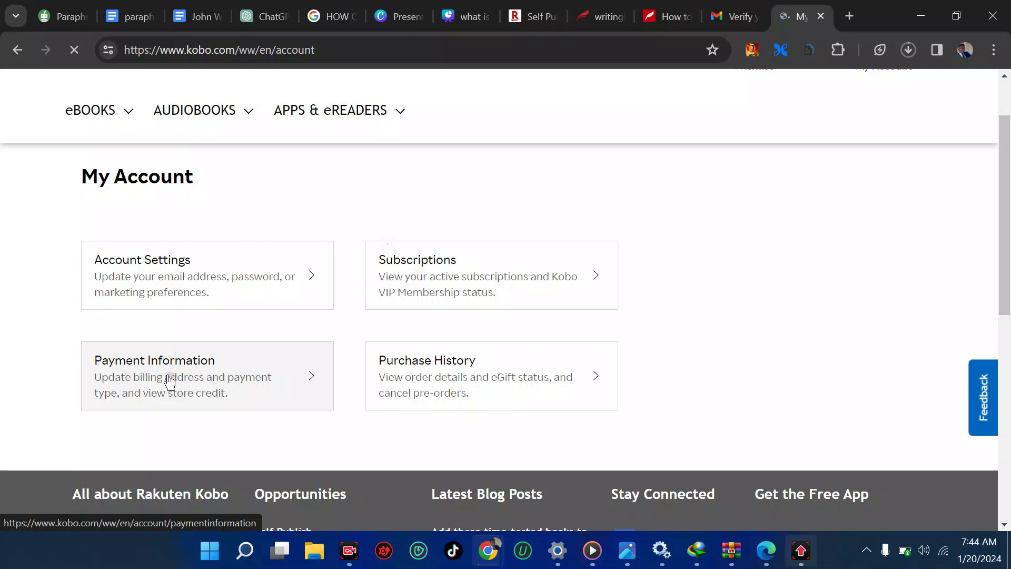
left_click(169, 381)
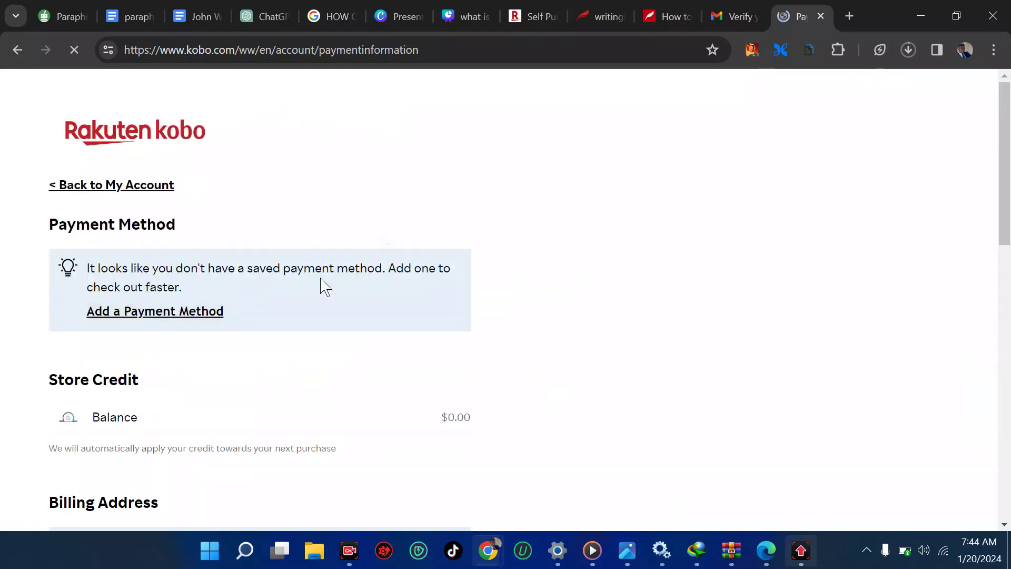
scroll(362, 294, "down", 1)
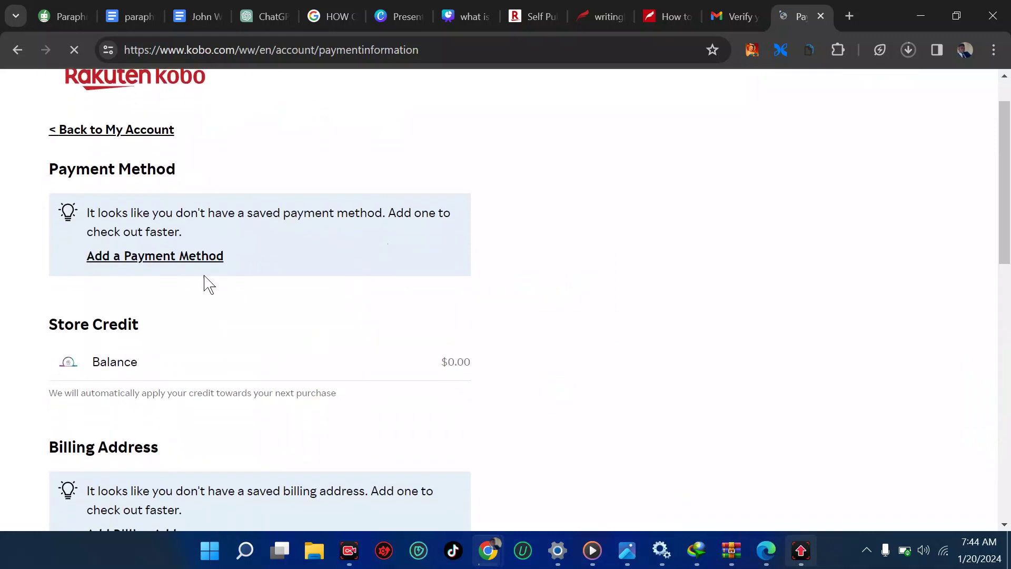
left_click(175, 262)
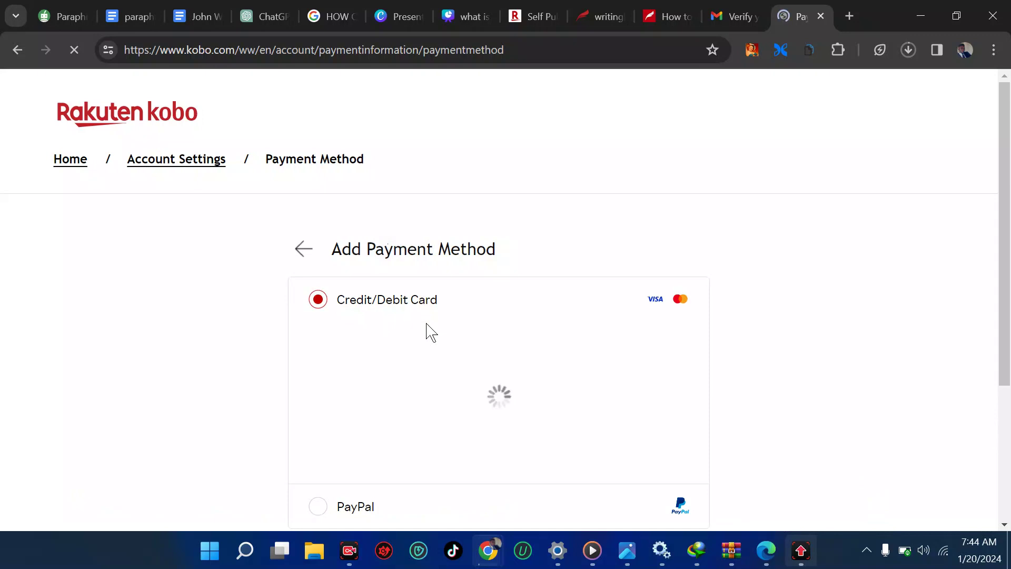
scroll(431, 332, "down", 2)
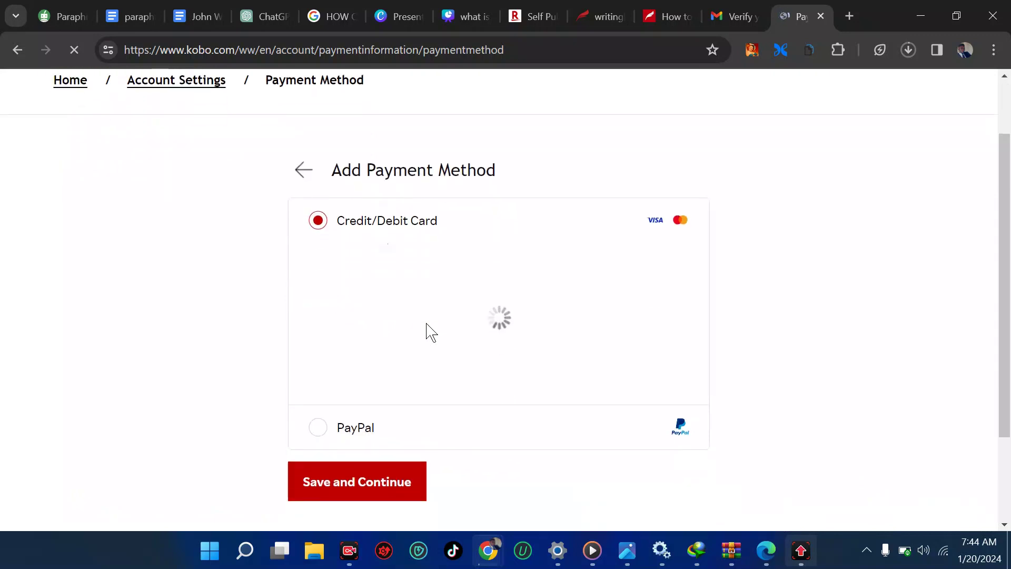
scroll(430, 331, "up", 1)
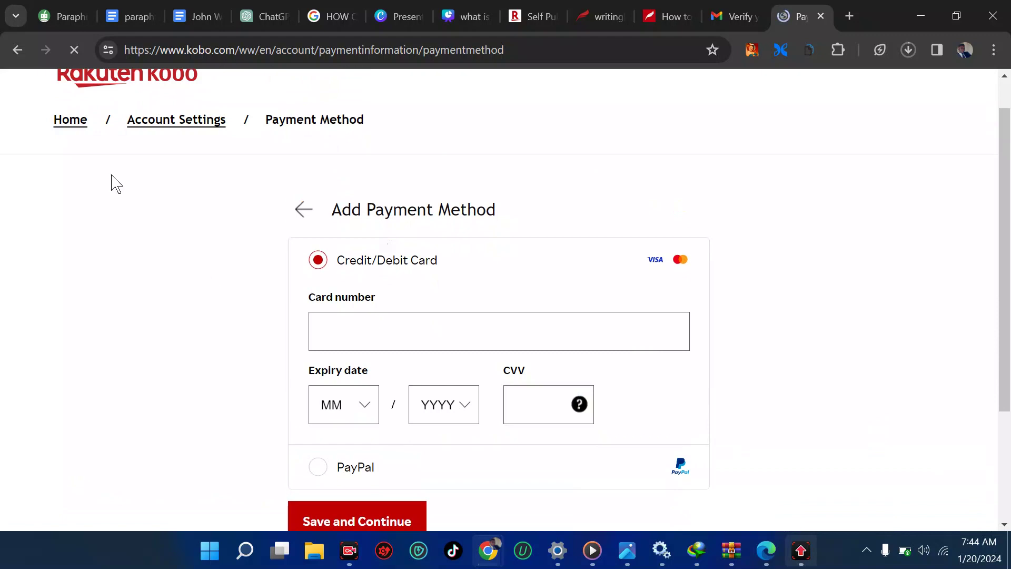
left_click(24, 54)
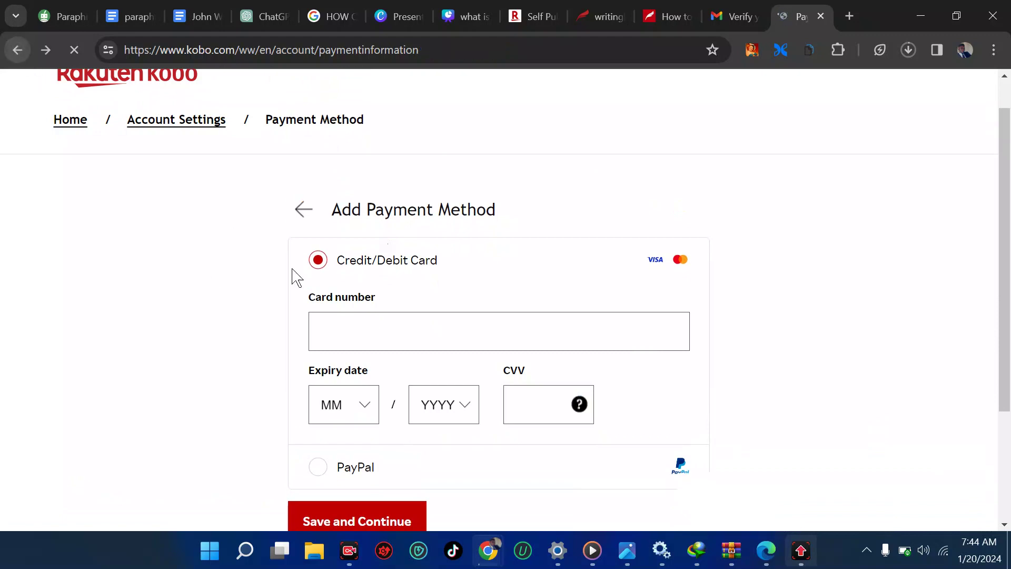
scroll(309, 288, "down", 5)
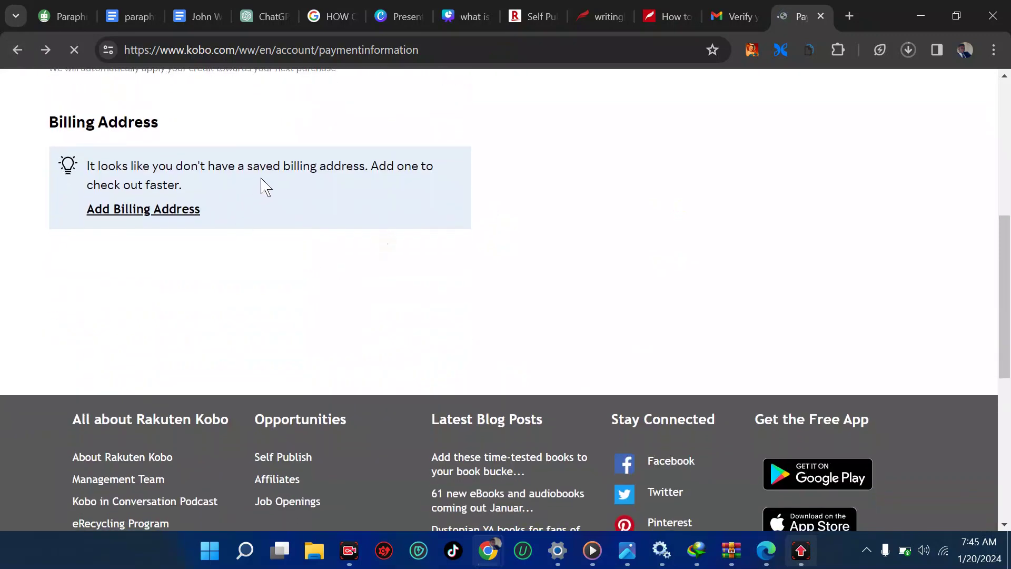
Add and save a billing address with Nigeria as the country.
left_click(166, 213)
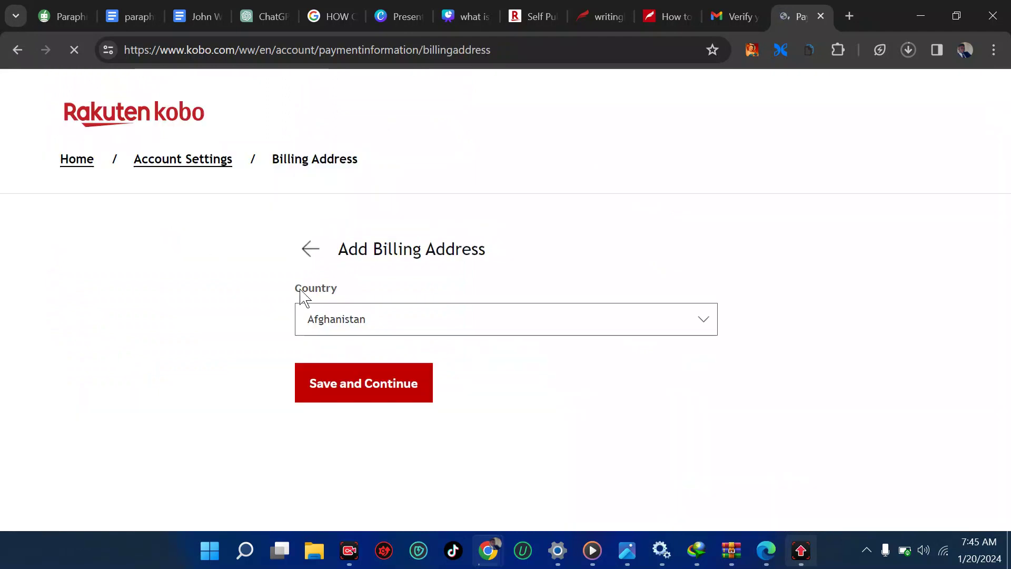
left_click(380, 332)
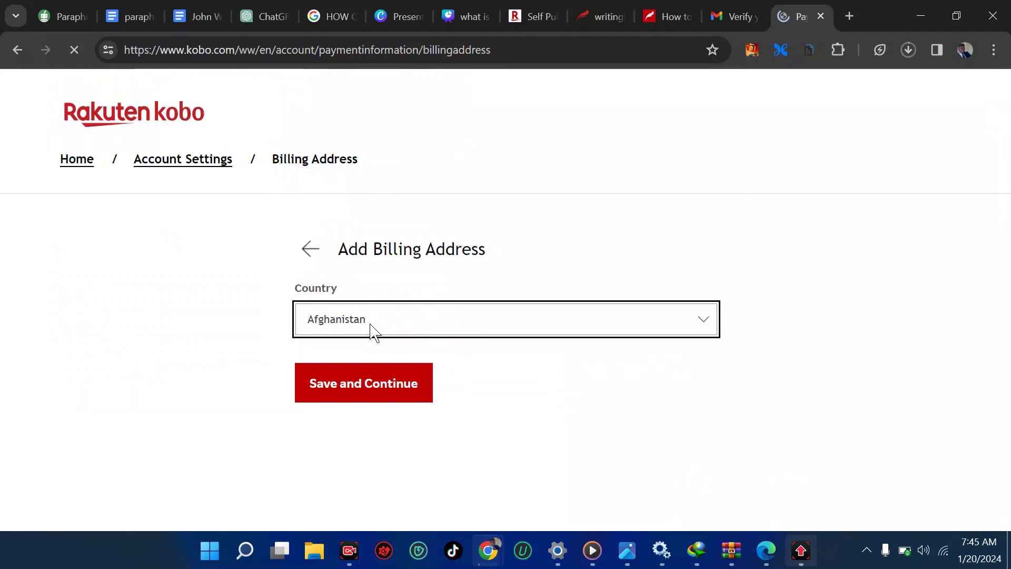
left_click(375, 334)
scroll(415, 242, "down", 1)
scroll(415, 243, "down", 15)
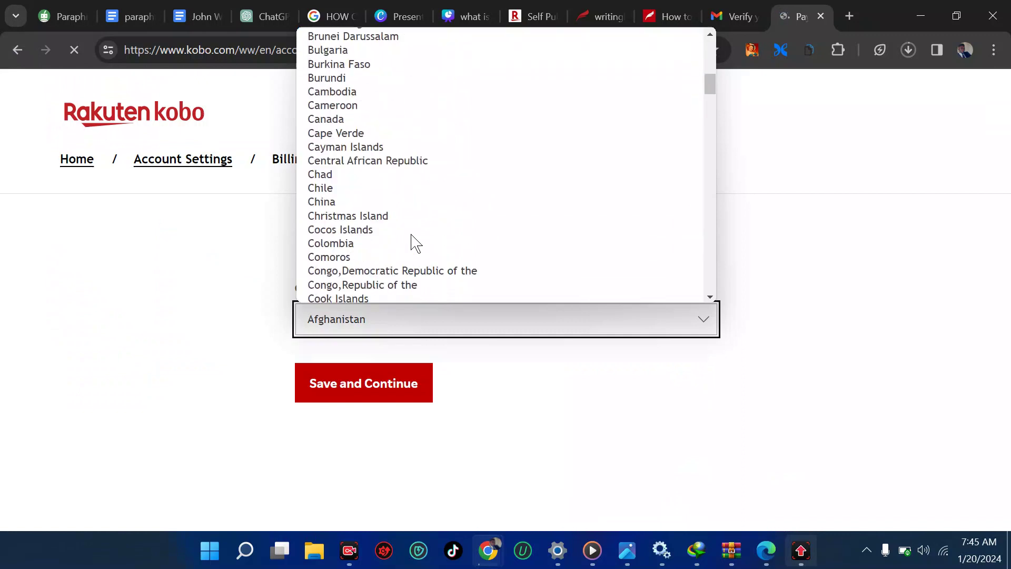
key("n")
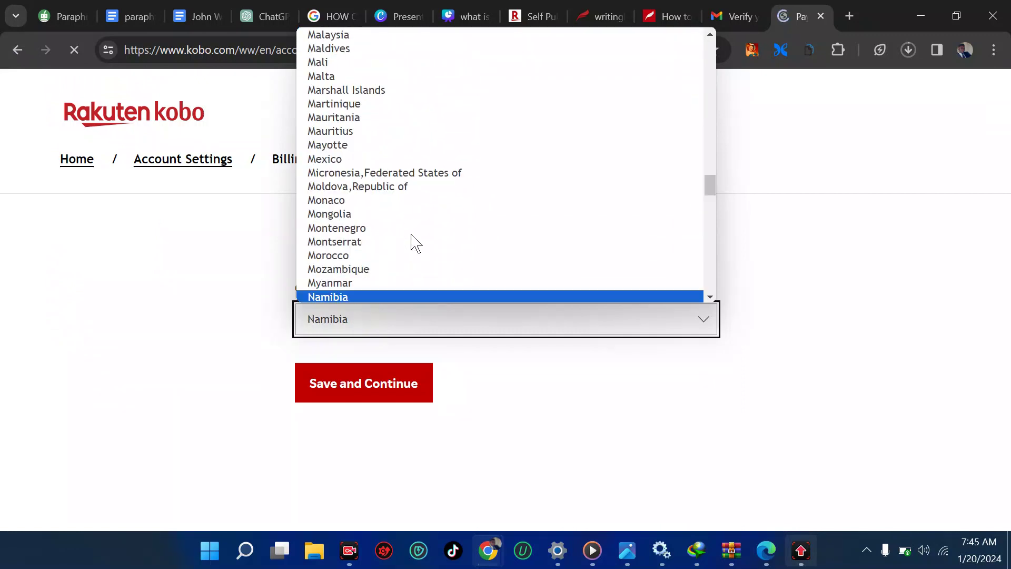
scroll(415, 242, "down", 2)
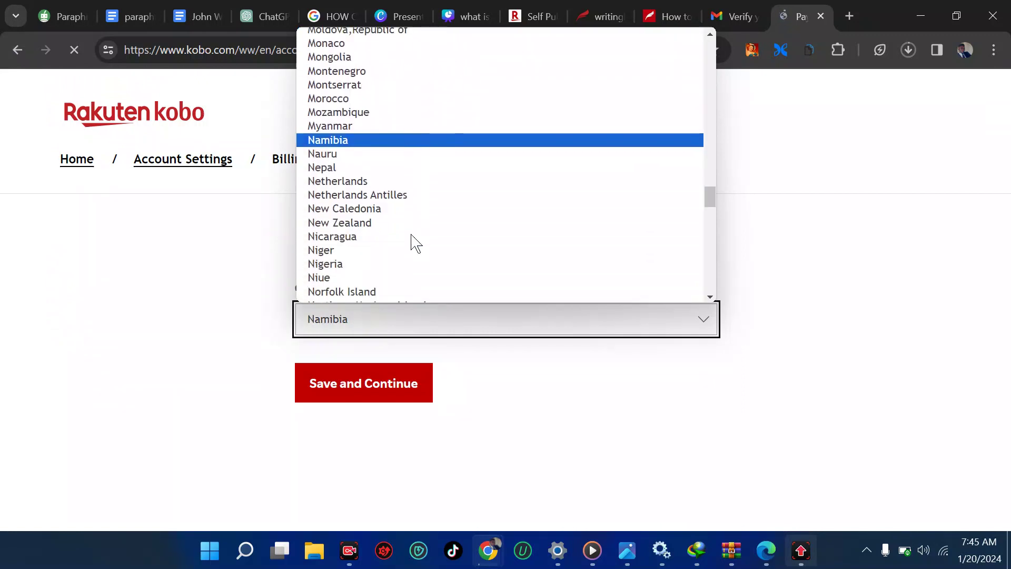
scroll(416, 243, "down", 1)
left_click(362, 258)
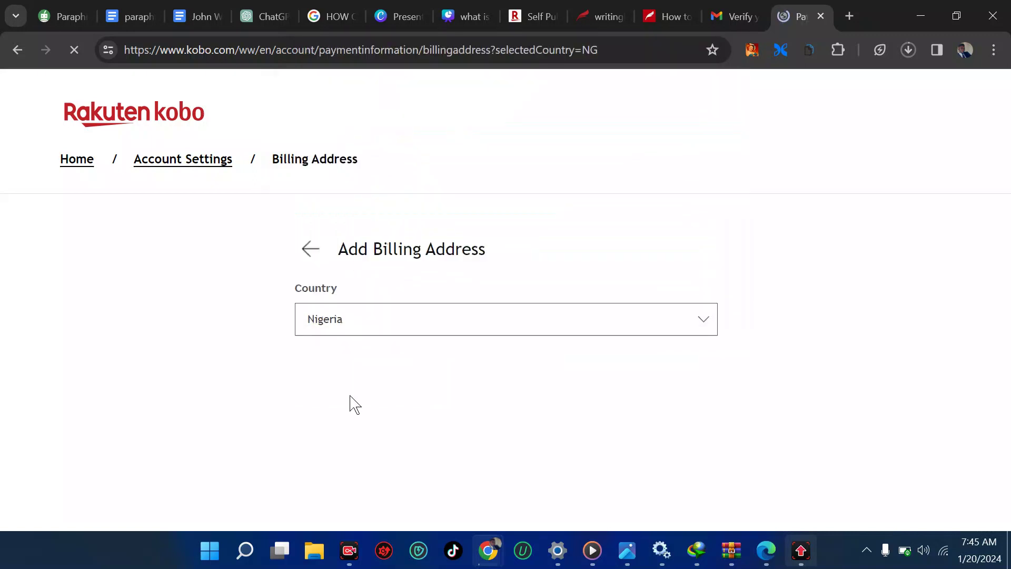
left_click(350, 394)
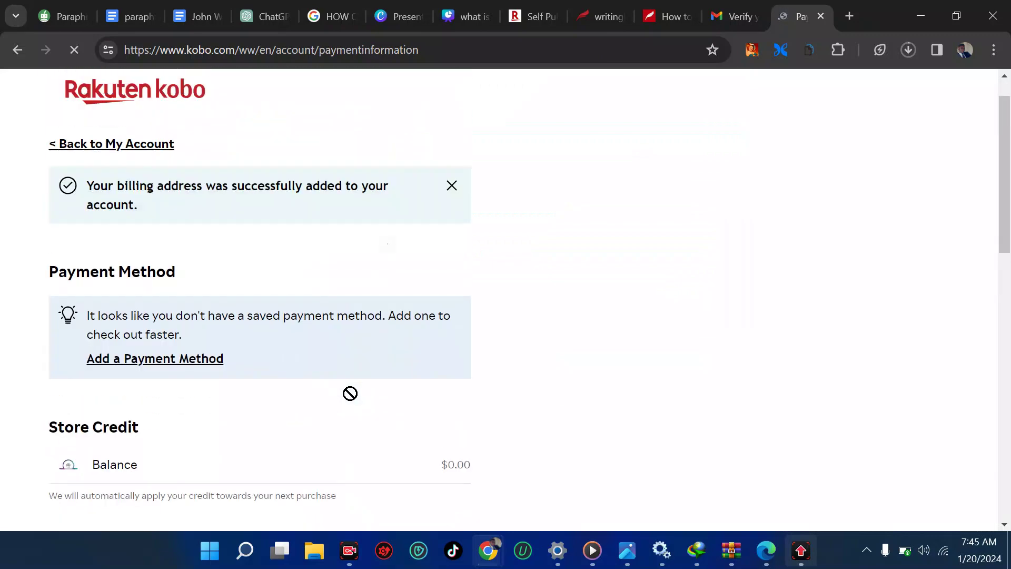
Scroll through the page to confirm the saved Nigeria billing address.
scroll(337, 294, "down", 1)
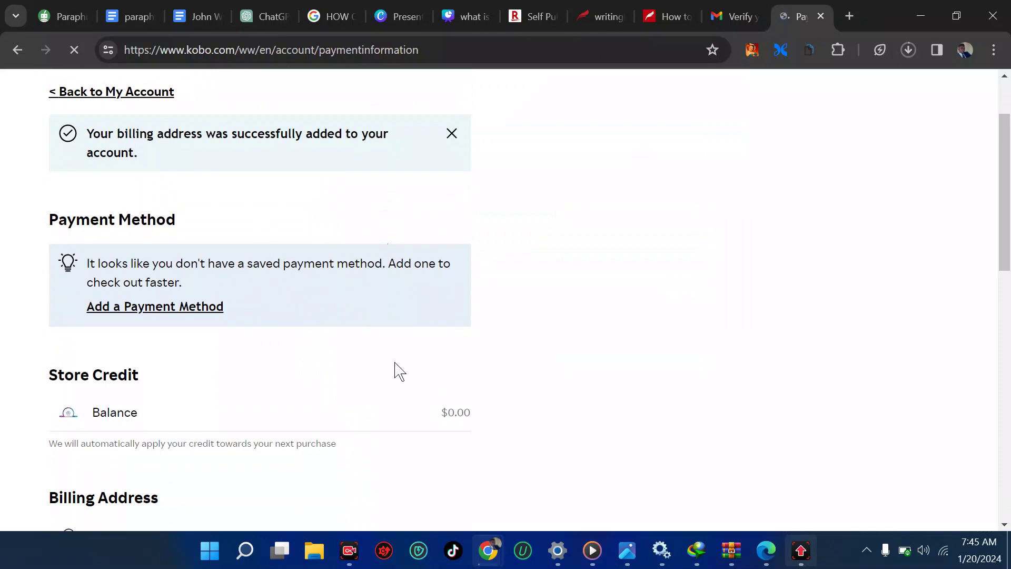
scroll(395, 370, "down", 1)
scroll(399, 370, "down", 4)
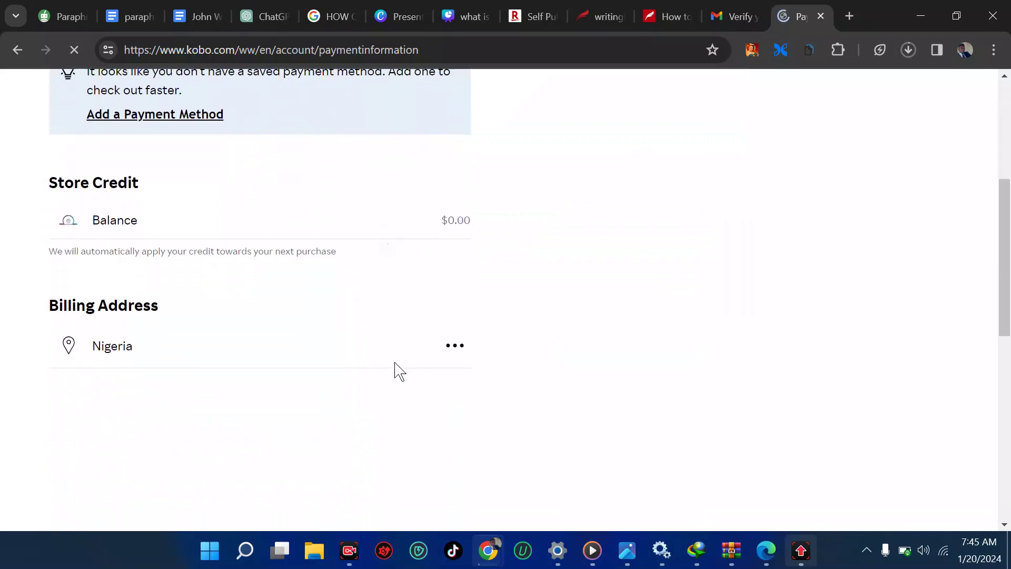
scroll(399, 371, "up", 2)
scroll(394, 362, "down", 5)
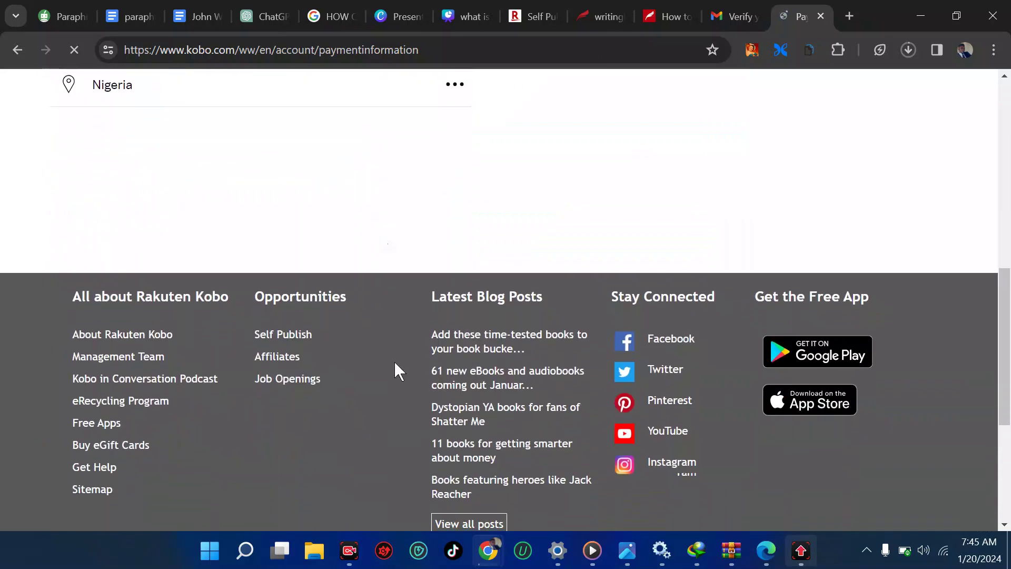
scroll(395, 363, "up", 1)
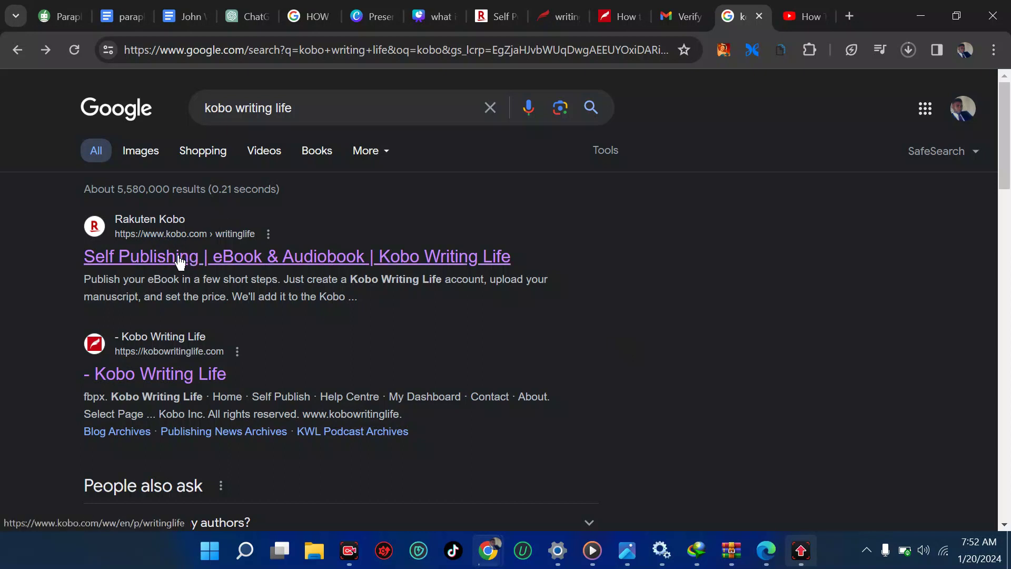
Go from the search result to the Kobo Writing Life site's My Dashboard.
left_click(158, 376)
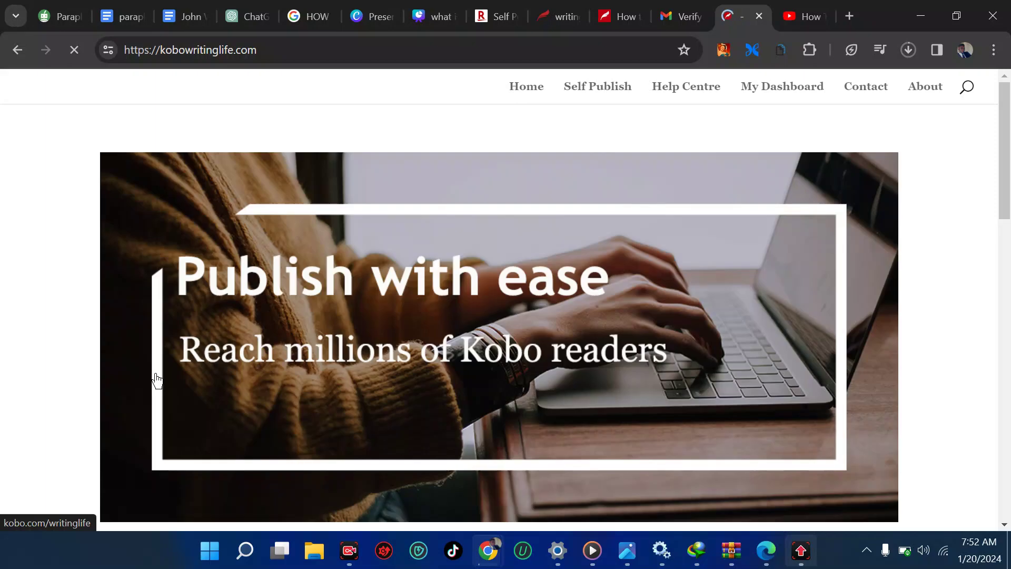
scroll(339, 386, "down", 8)
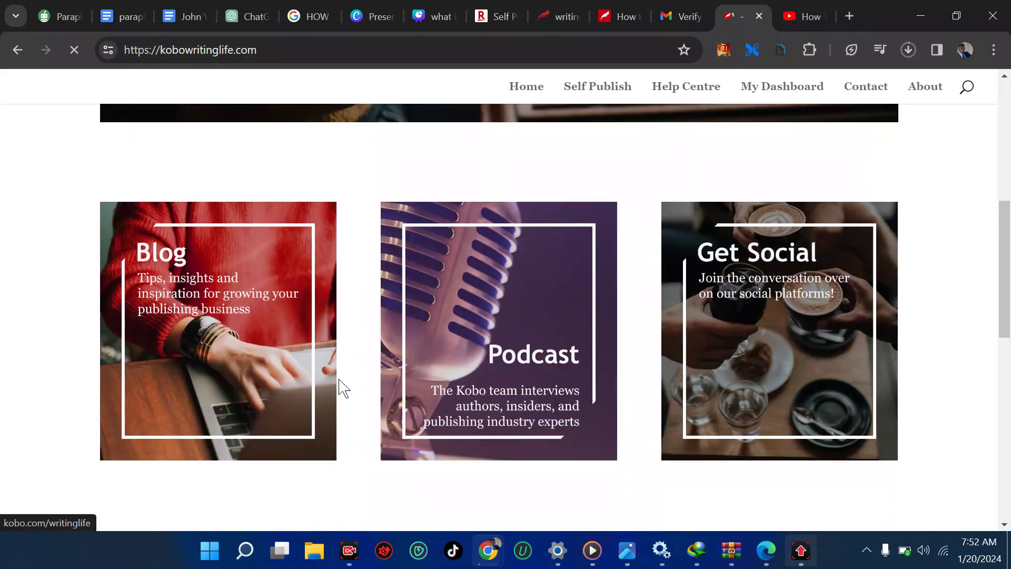
scroll(338, 385, "up", 7)
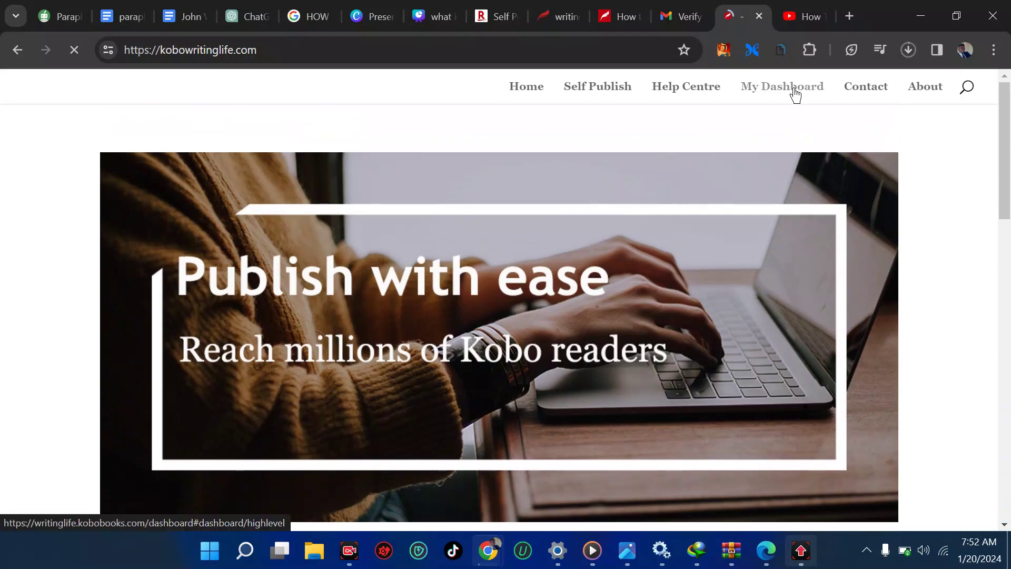
left_click(795, 94)
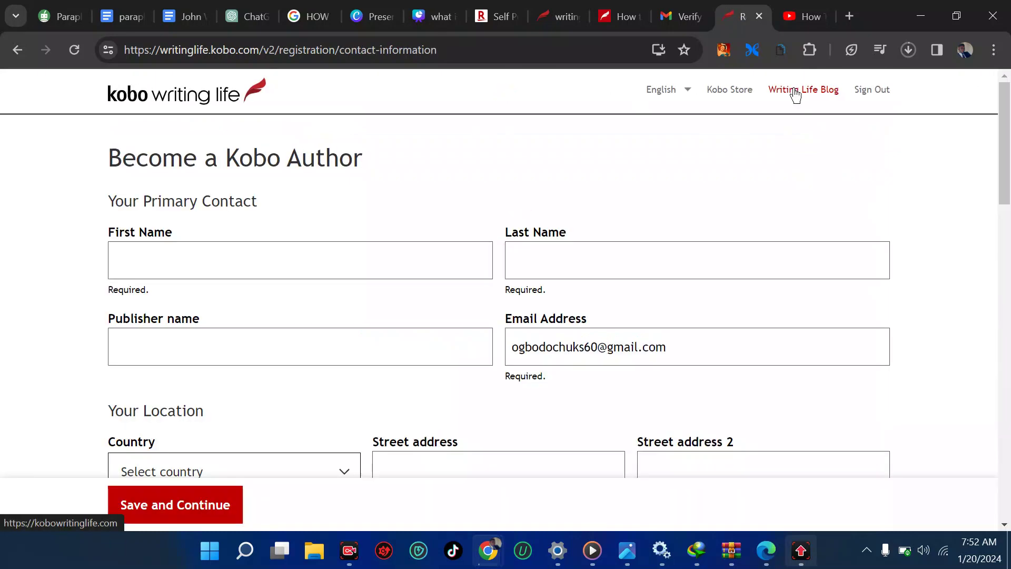
Enter the contact's first and last name and start the publisher name.
left_click(363, 265)
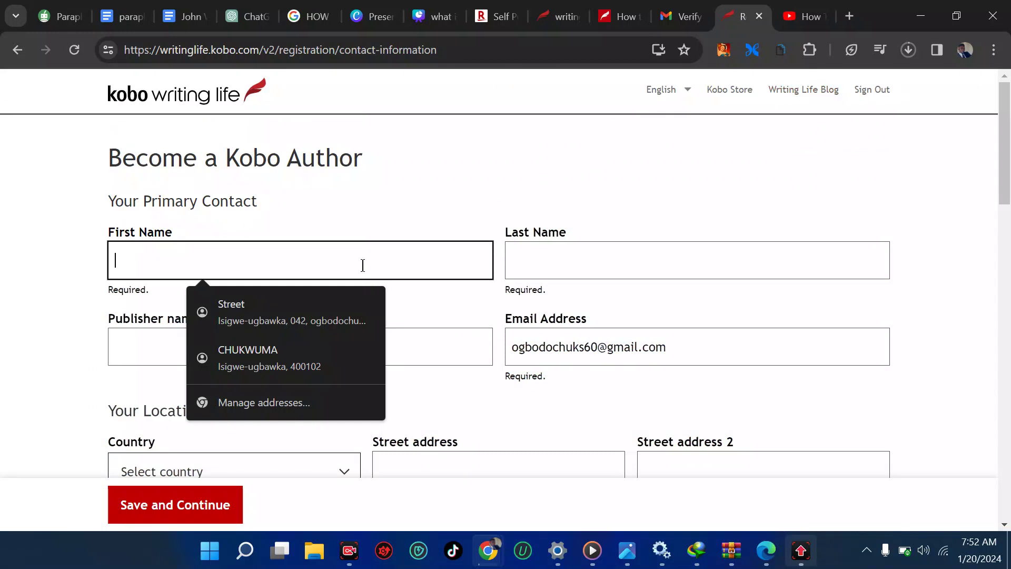
key("Tab")
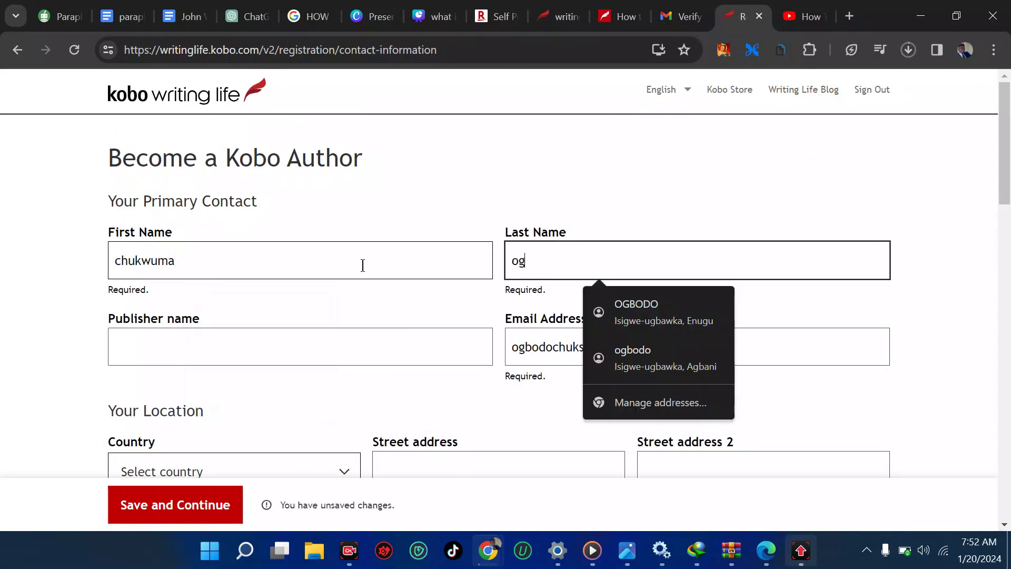
key("Tab")
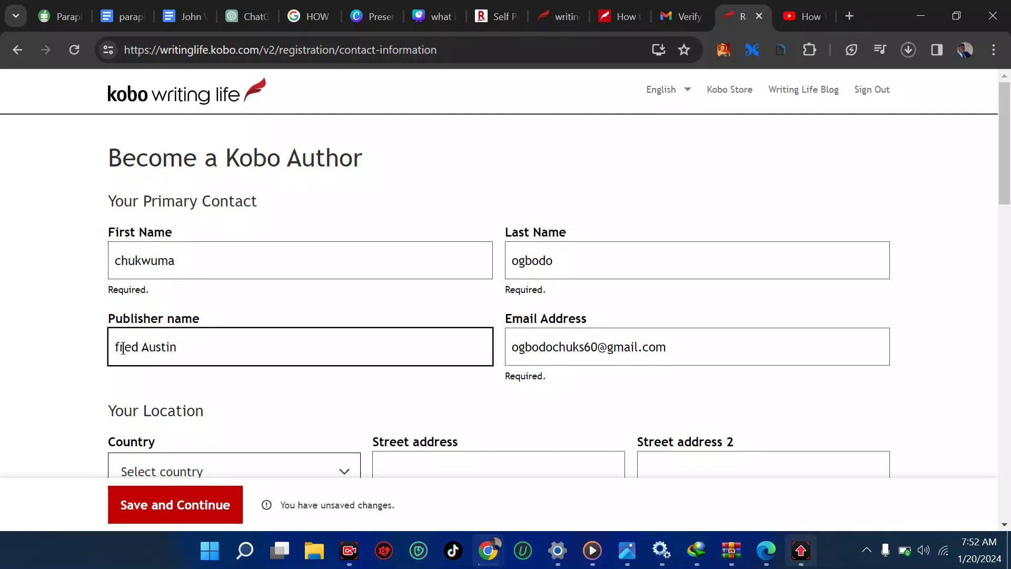
type("F")
key("BackSpace")
key("BackSpace")
key("BackSpace")
Finish the publisher name and choose Nigeria as the country.
type("Fr")
left_click(222, 404)
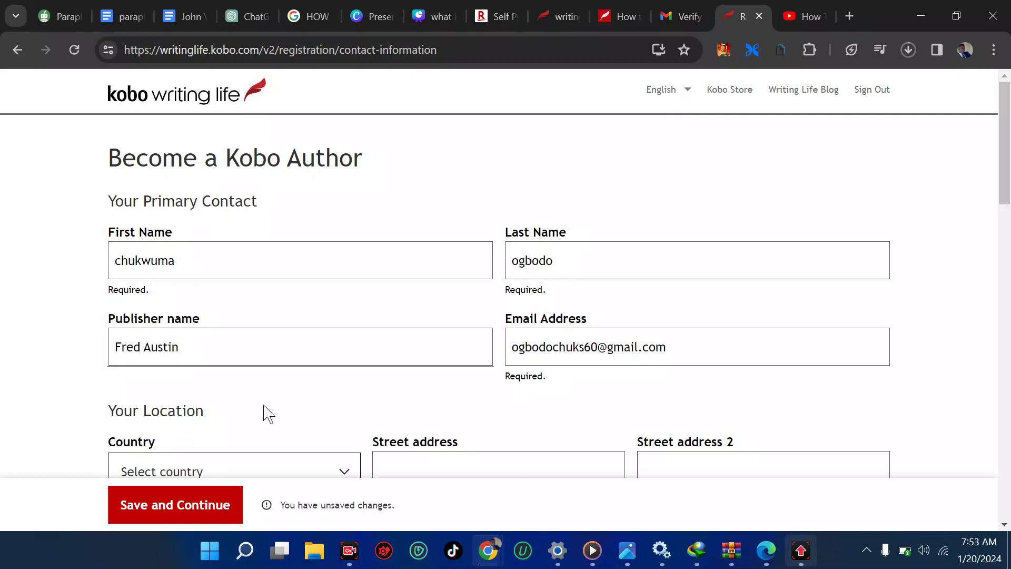
scroll(387, 411, "down", 3)
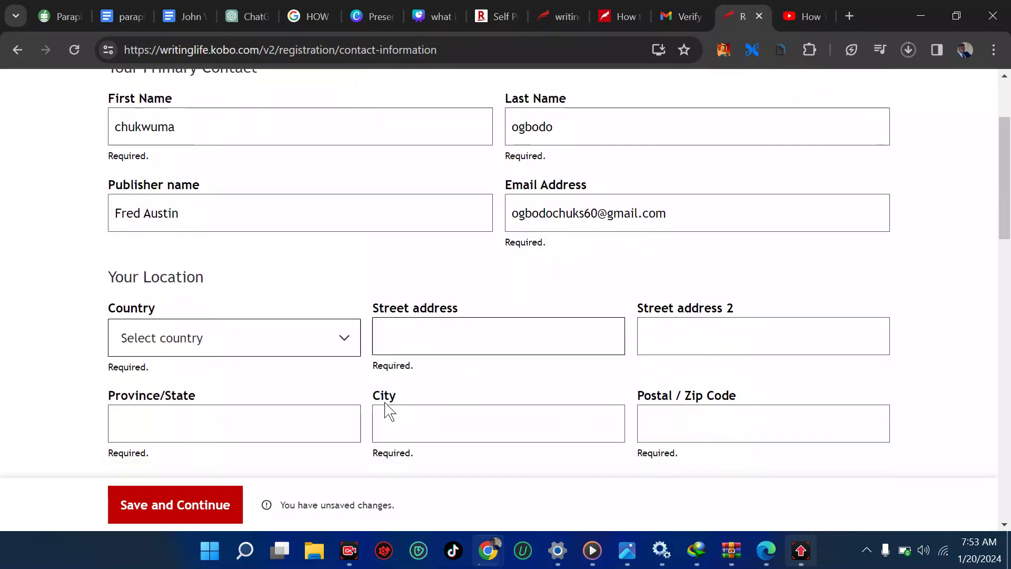
left_click(241, 332)
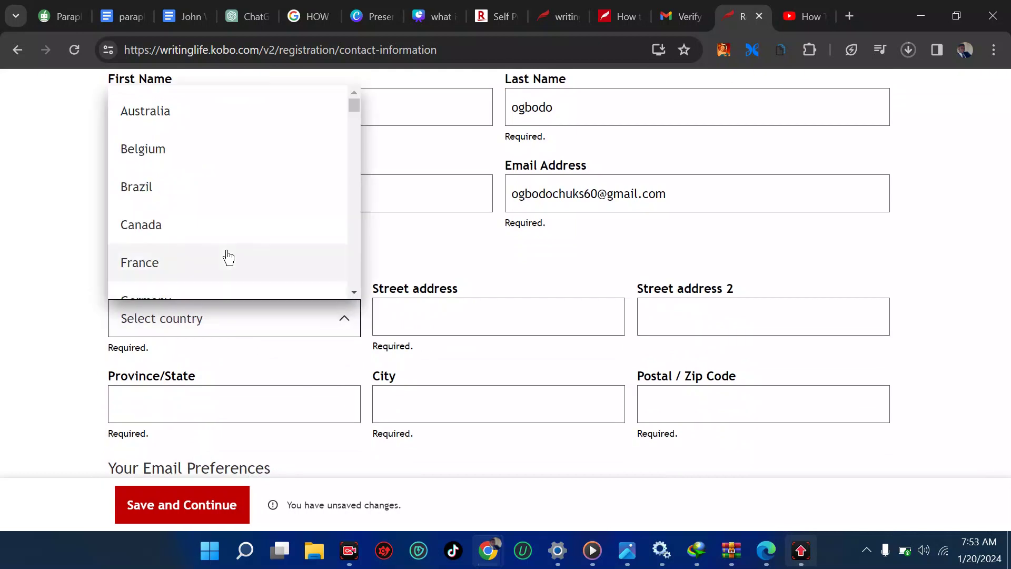
key("n")
scroll(227, 253, "down", 2)
scroll(227, 253, "down", 1)
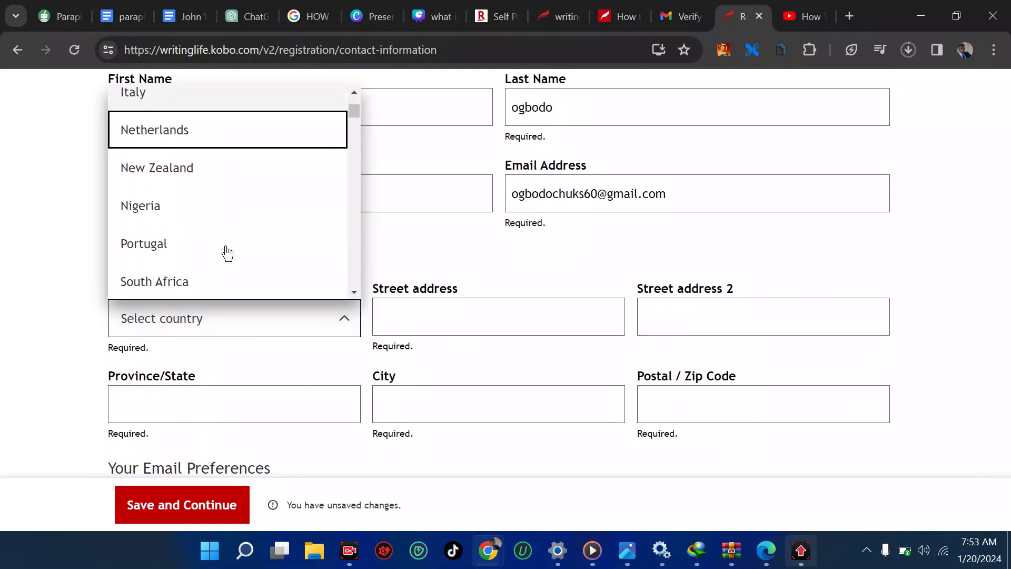
left_click(174, 217)
Fill in both street address lines, province/state, city and postal code.
left_click(430, 320)
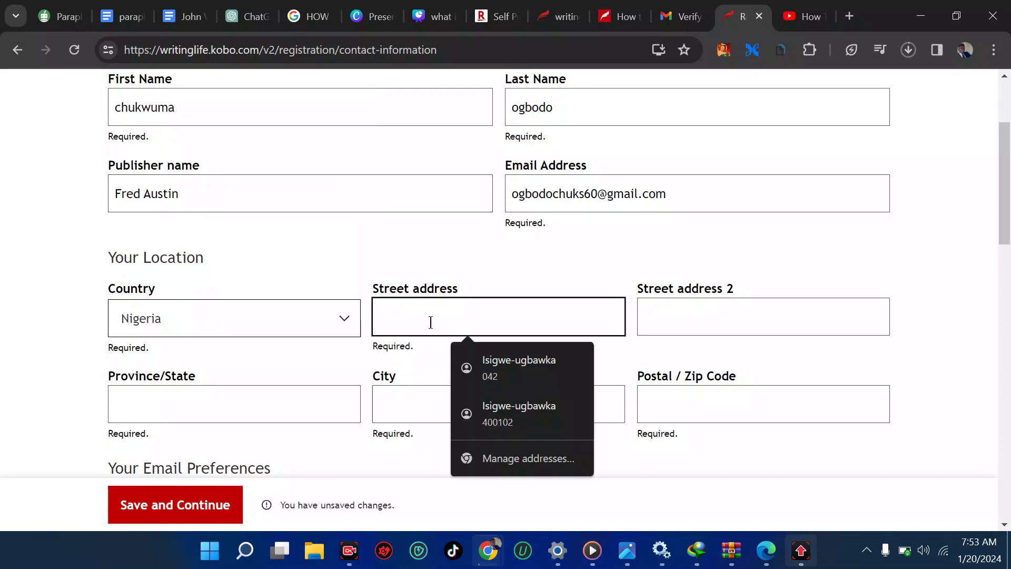
type("enugu")
key("Tab")
type("enugu")
key("Tab")
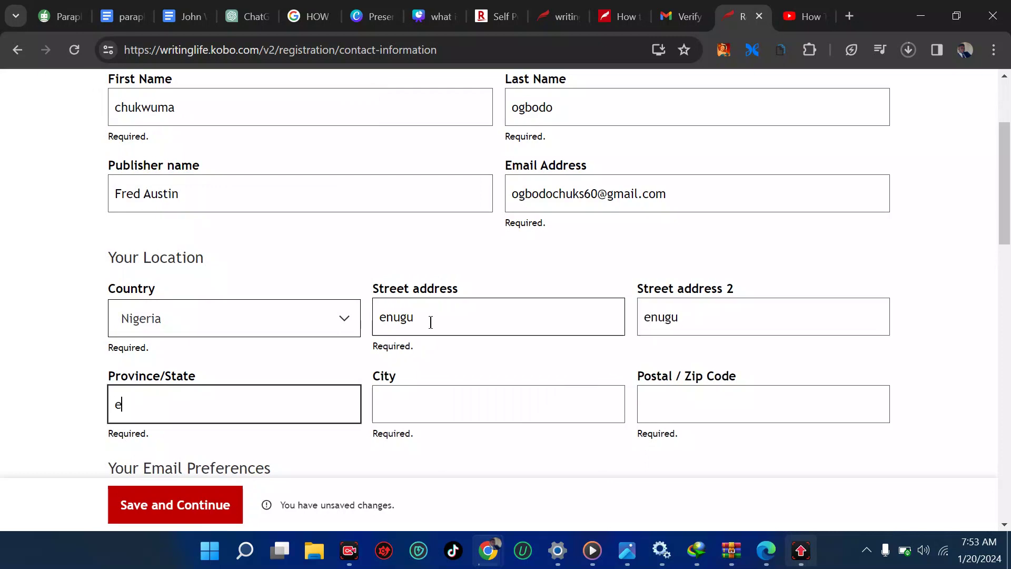
type("enugu")
key("Tab")
type("en")
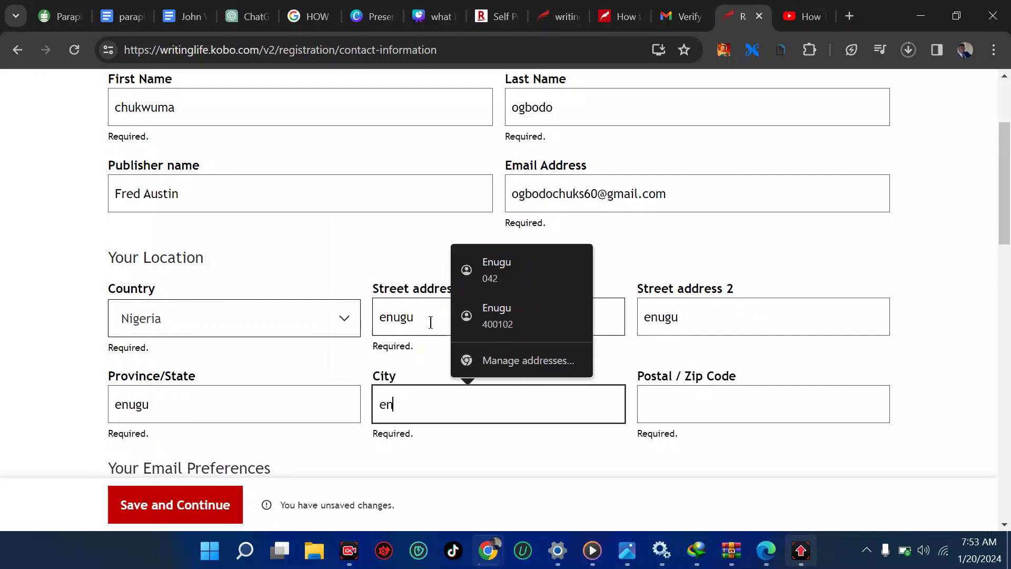
key("Tab")
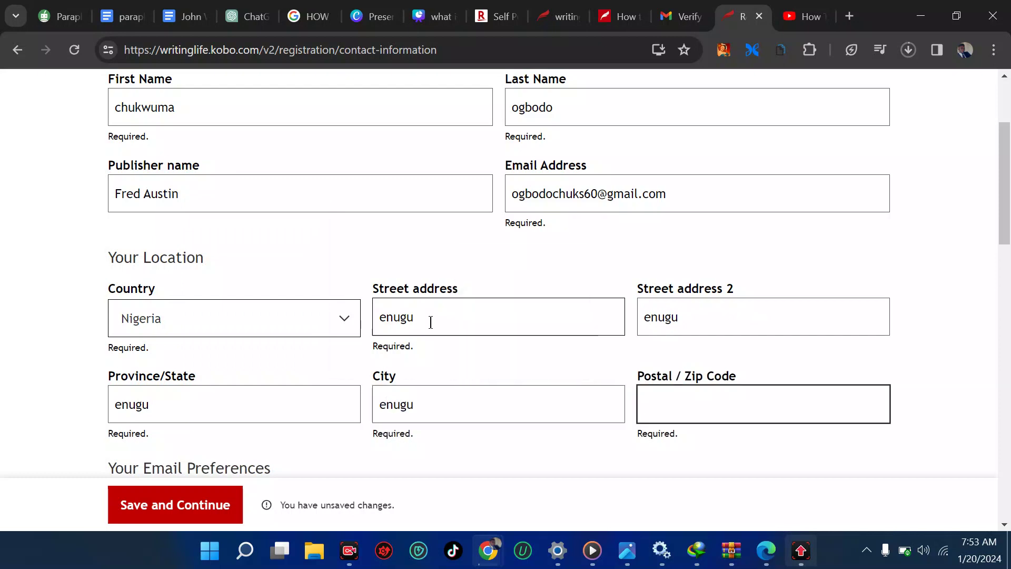
type("401")
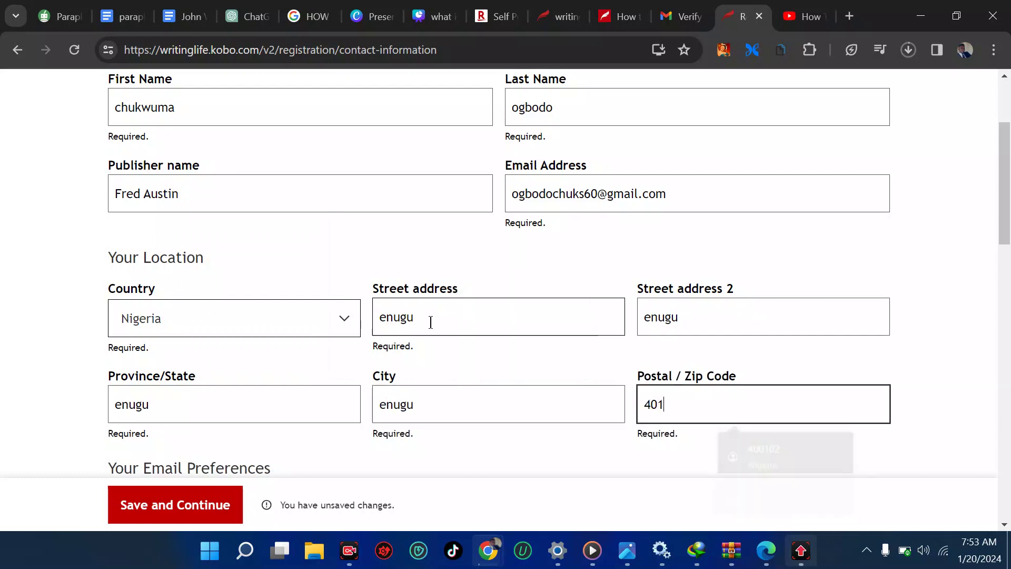
type("0001")
scroll(614, 358, "down", 2)
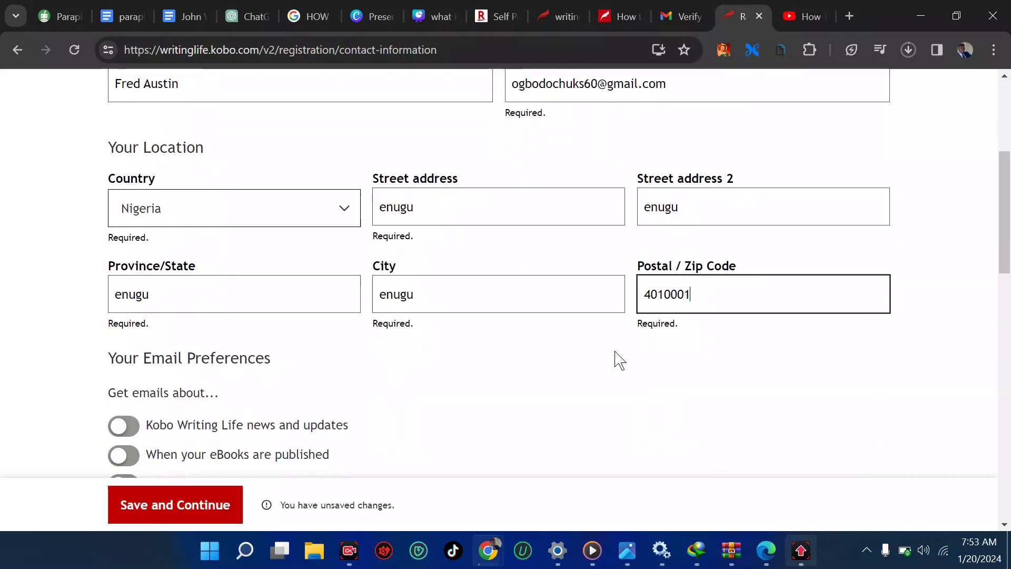
scroll(295, 362, "down", 2)
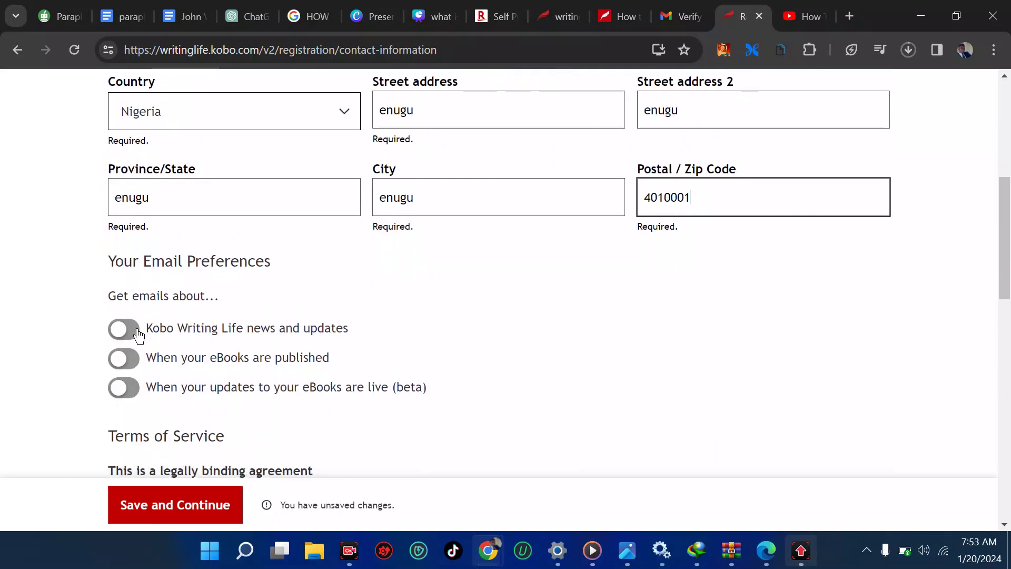
Turn on the news, eBooks published and eBook updates live email toggles.
left_click(134, 330)
scroll(228, 332, "down", 1)
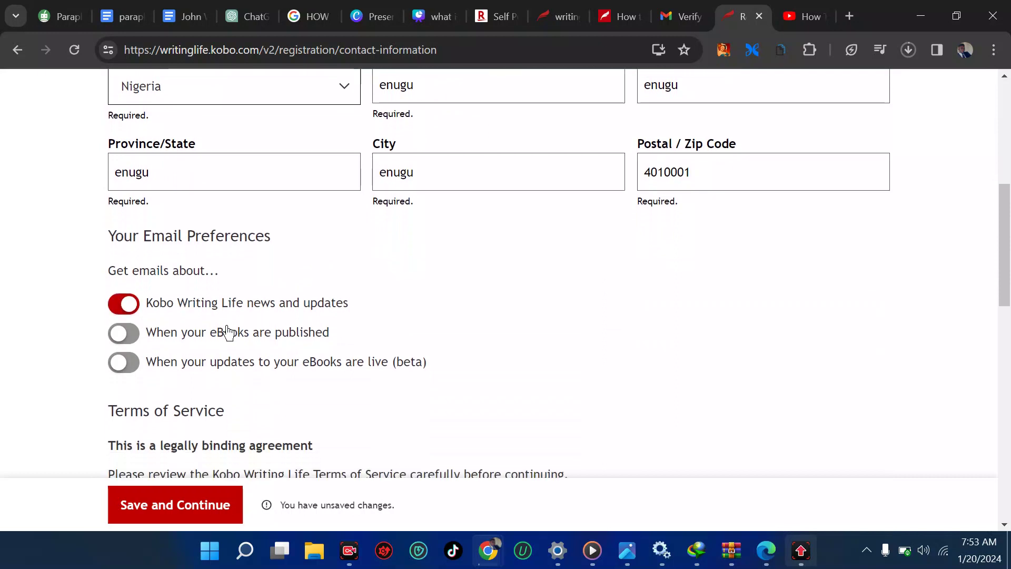
left_click(131, 335)
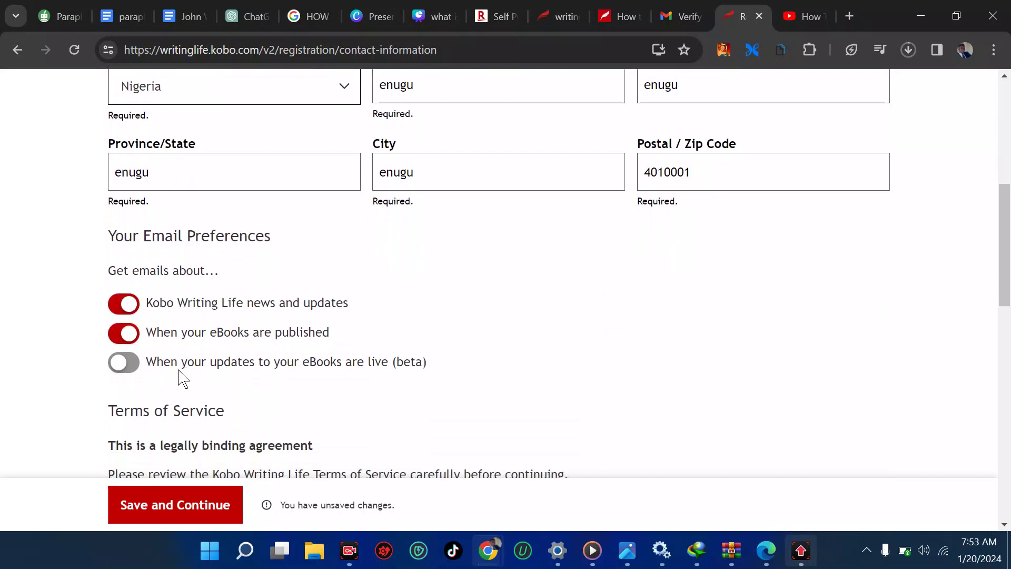
left_click(126, 364)
Scroll through the Terms of Service box to its end.
scroll(248, 367, "down", 2)
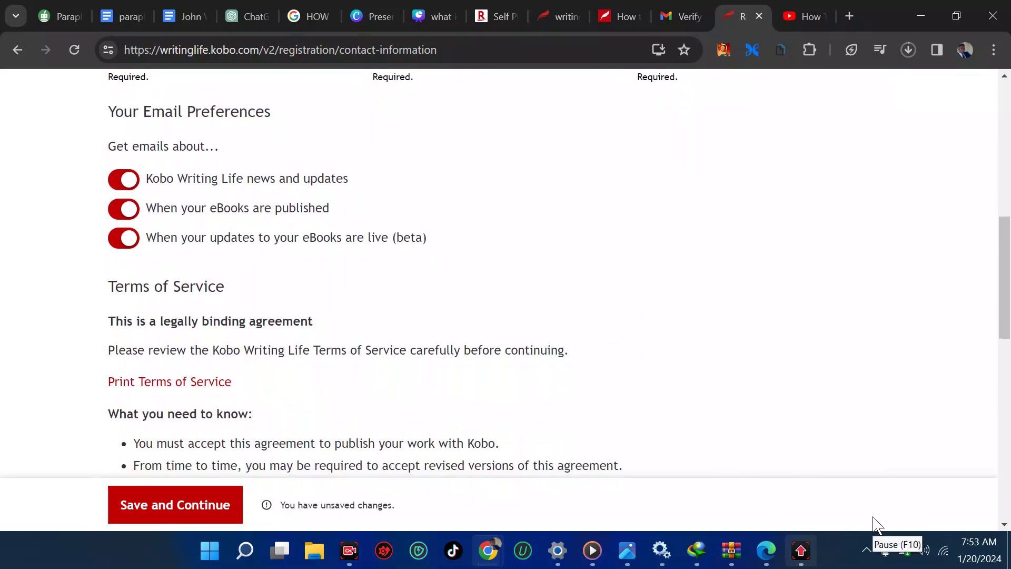
scroll(698, 384, "down", 5)
scroll(693, 374, "down", 10)
scroll(694, 374, "down", 20)
scroll(698, 383, "down", 20)
scroll(698, 384, "down", 20)
scroll(815, 361, "down", 10)
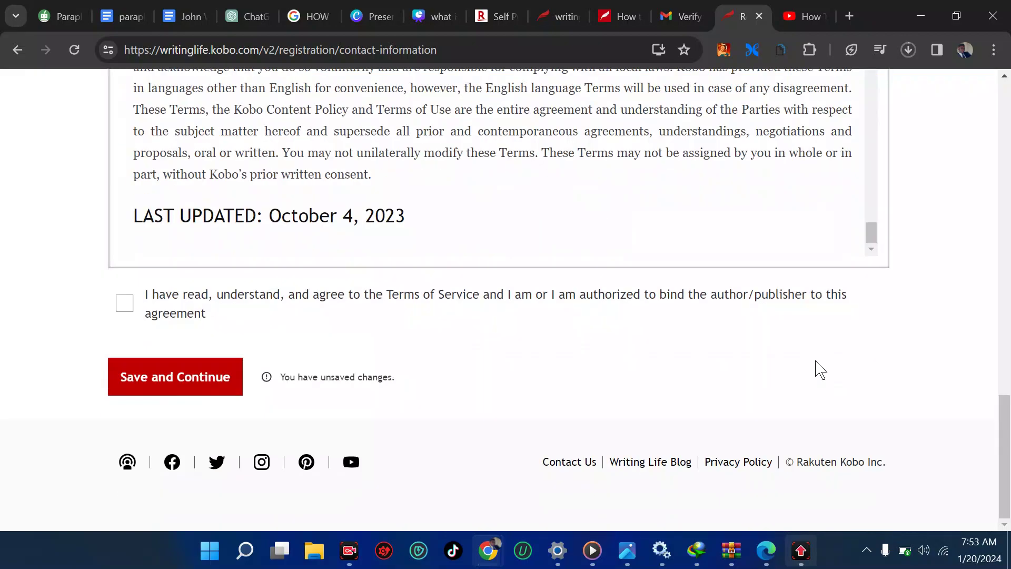
Accept the Terms of Service, save the contact details, and decline Chrome's address save.
left_click(124, 308)
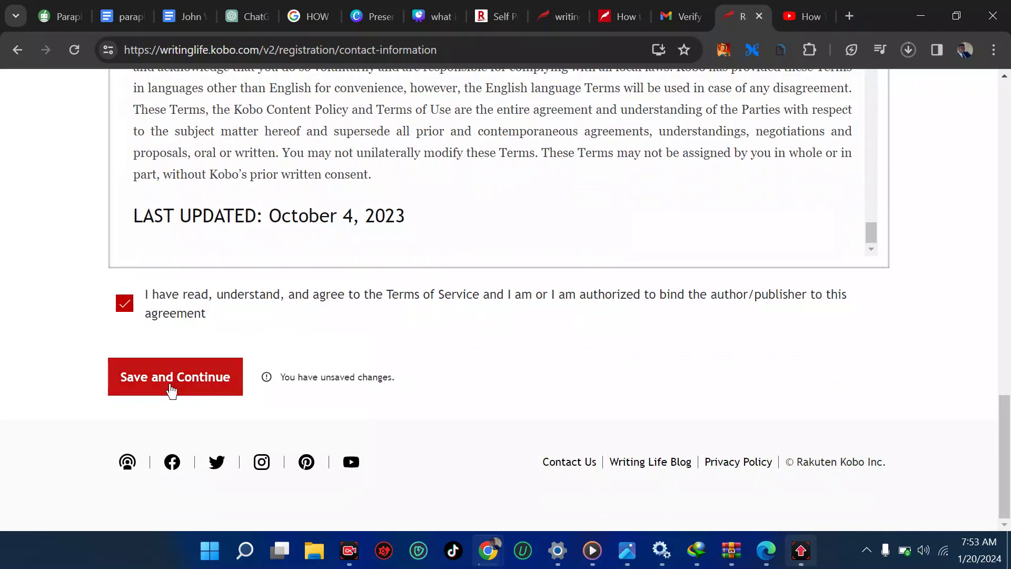
left_click(178, 391)
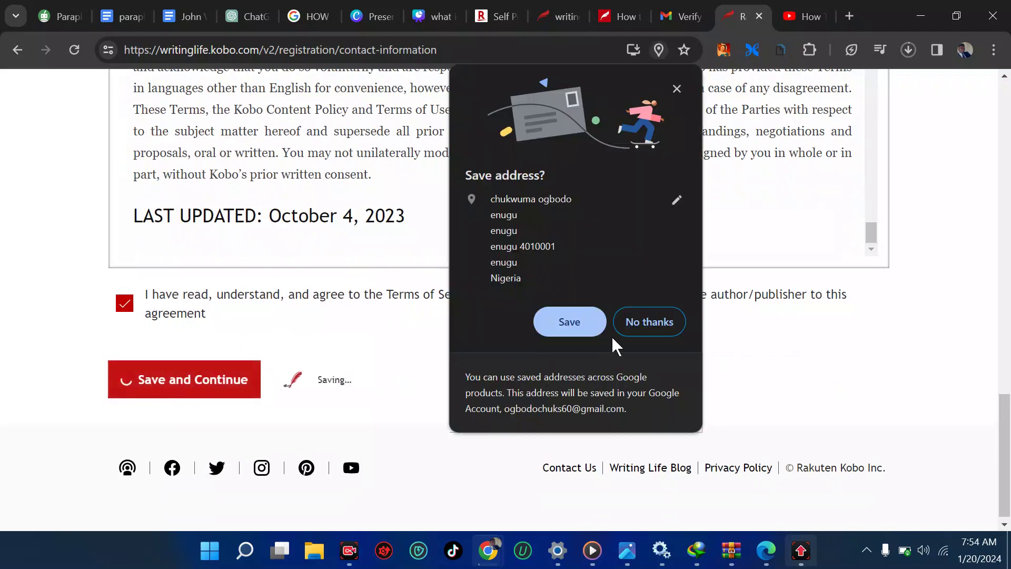
left_click(574, 327)
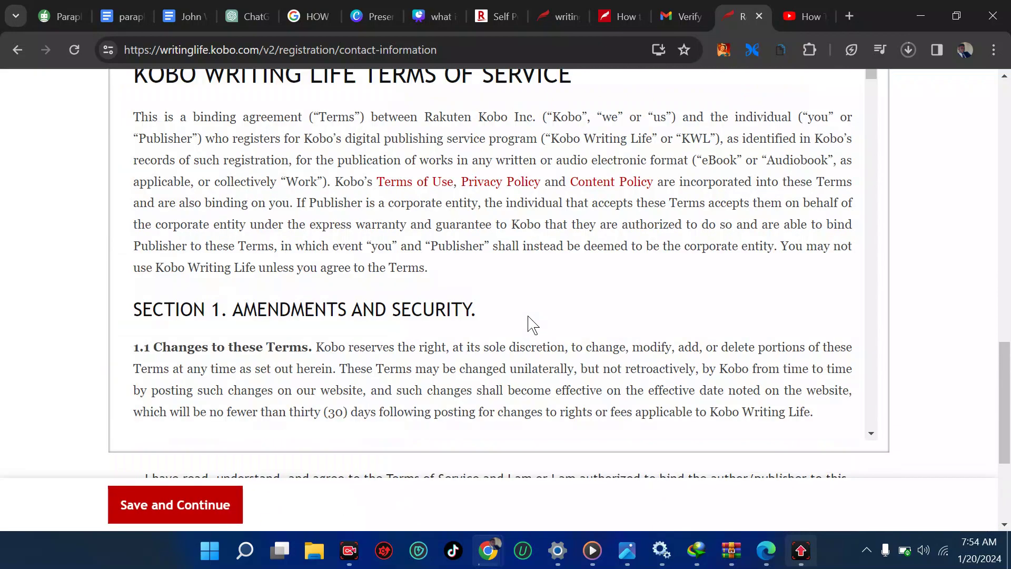
scroll(466, 362, "up", 15)
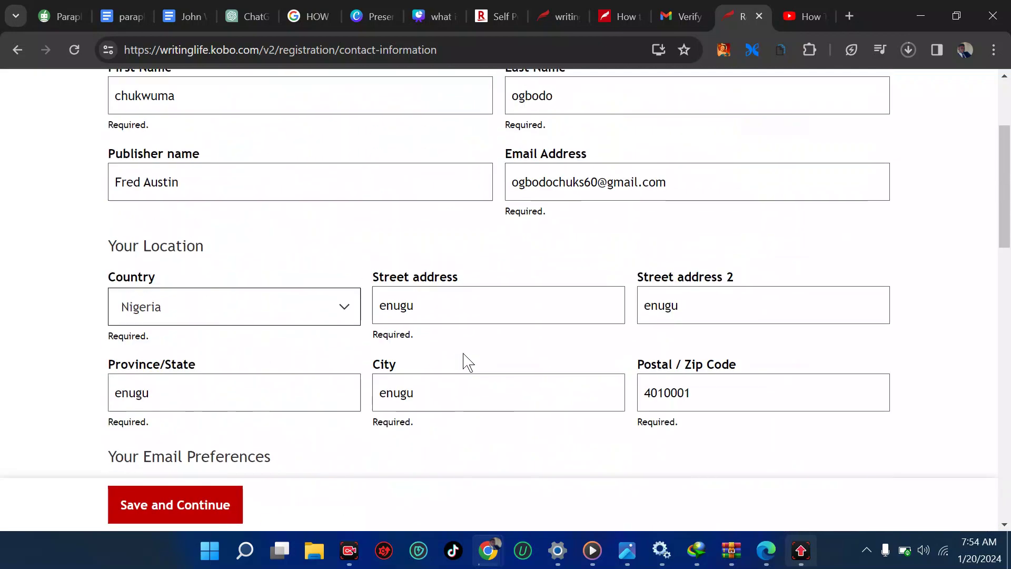
scroll(466, 362, "up", 3)
scroll(465, 361, "down", 12)
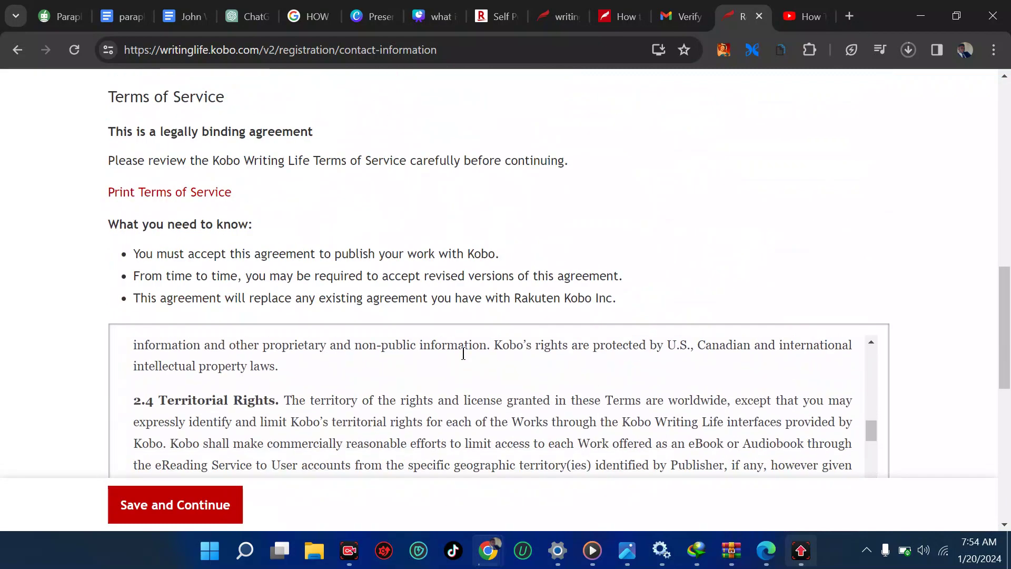
scroll(463, 354, "down", 15)
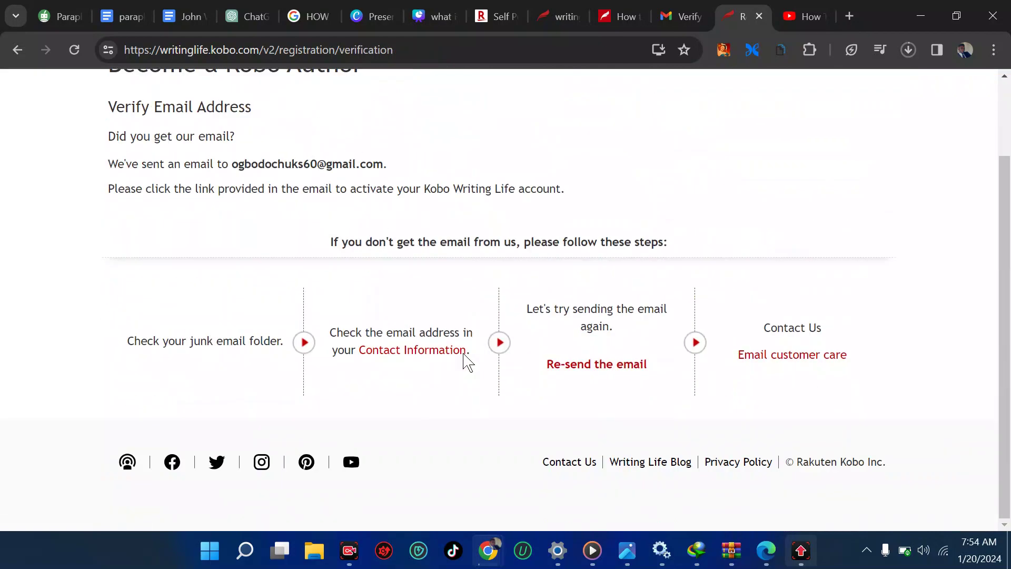
Scroll up the Kobo Writing Life page after verifying the email.
scroll(312, 338, "up", 1)
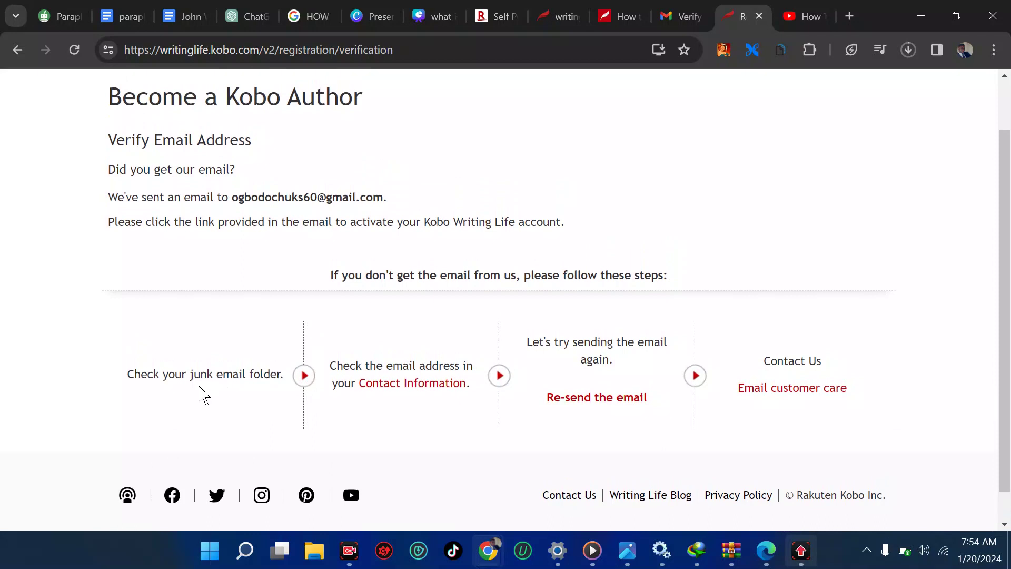
scroll(296, 335, "up", 2)
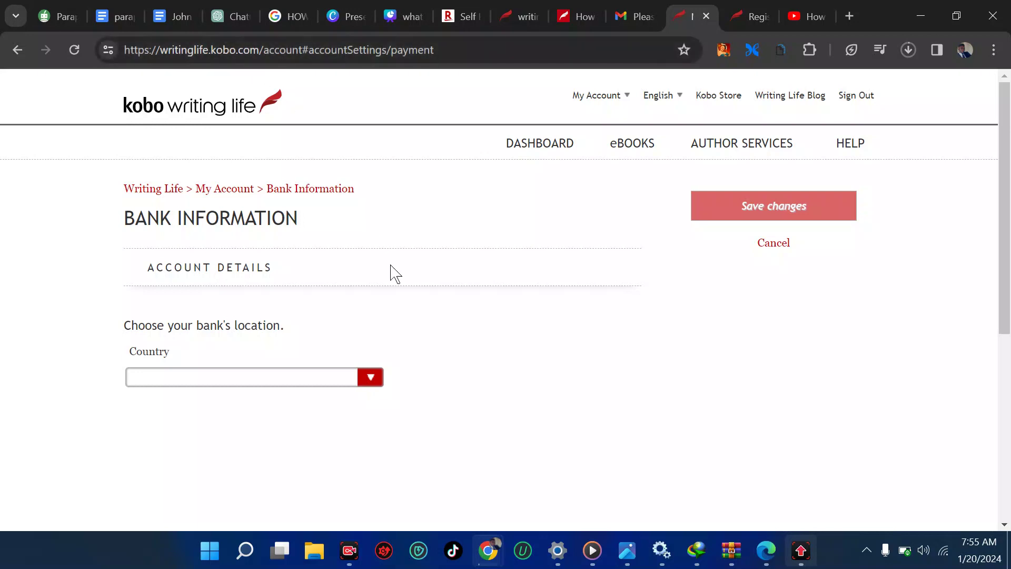
Pick Nigeria as the bank country, which shows USD - US dollars currency.
scroll(395, 274, "down", 1)
scroll(396, 273, "down", 1)
left_click(251, 313)
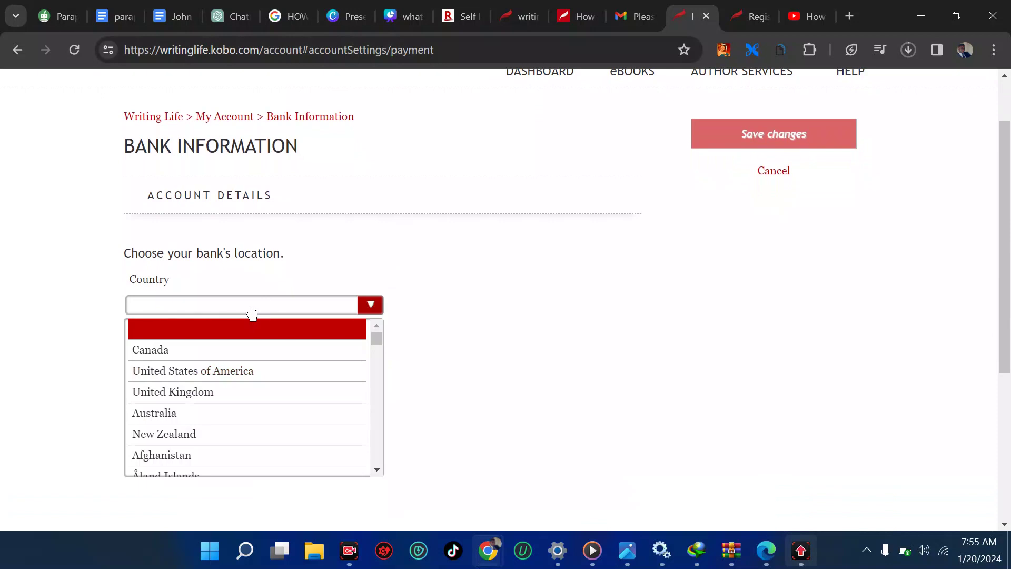
scroll(238, 392, "down", 12)
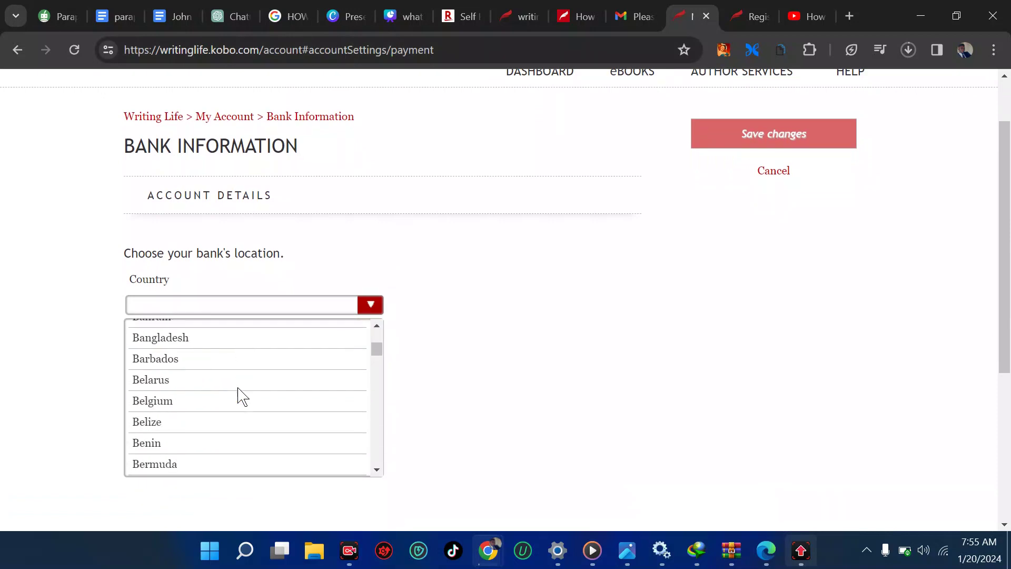
scroll(239, 395, "down", 3)
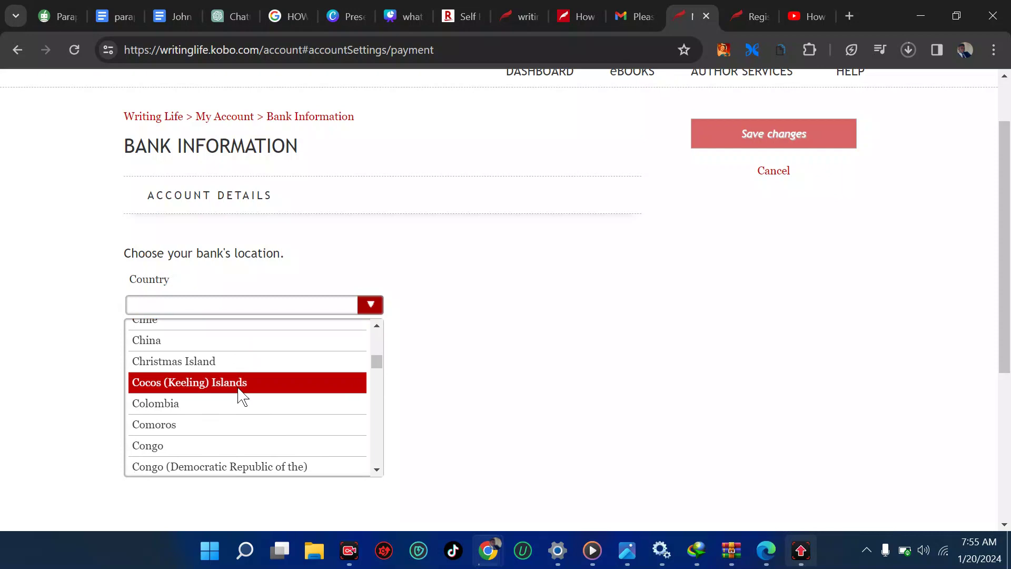
scroll(232, 411, "down", 13)
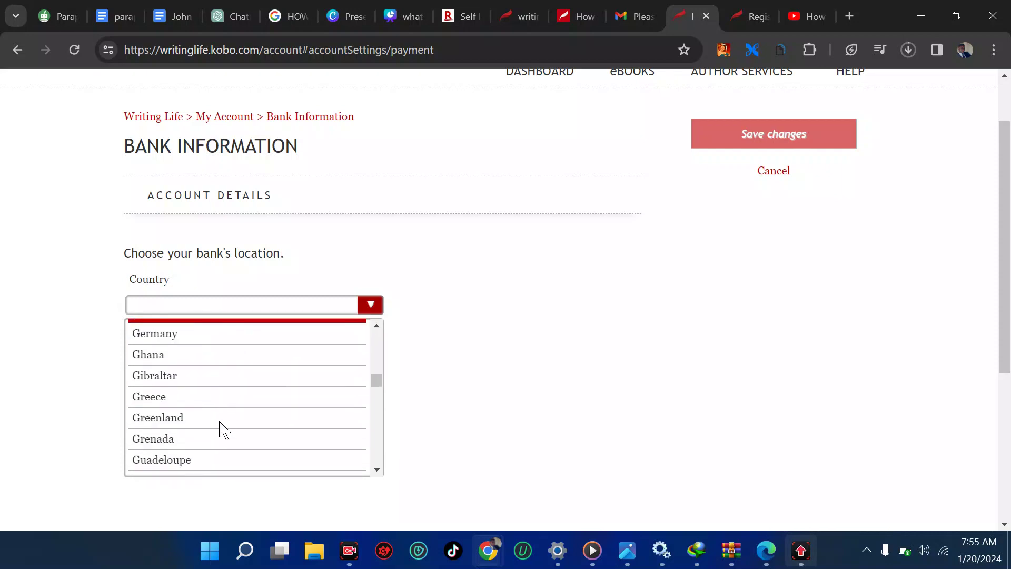
scroll(223, 429, "down", 8)
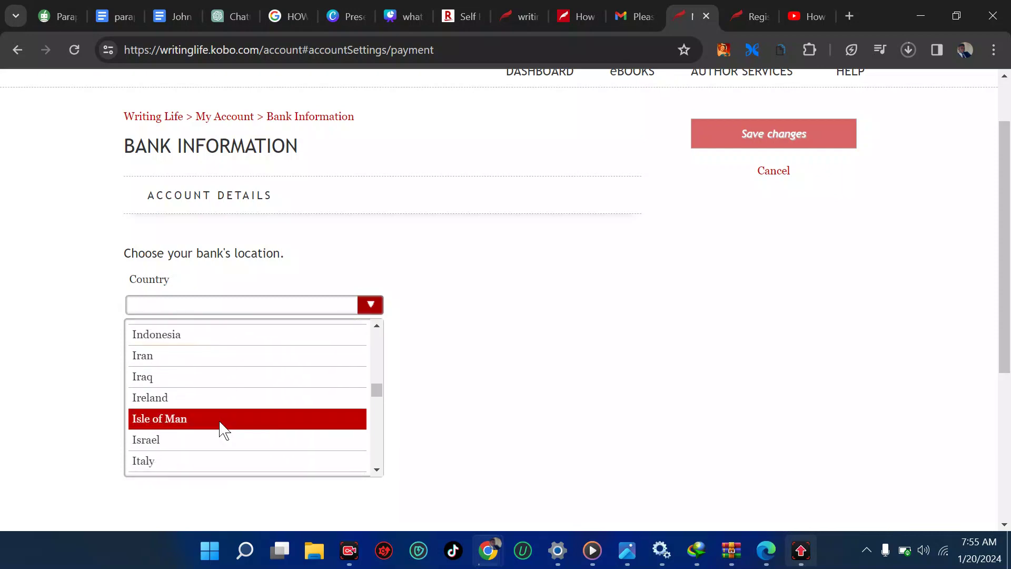
scroll(224, 429, "down", 10)
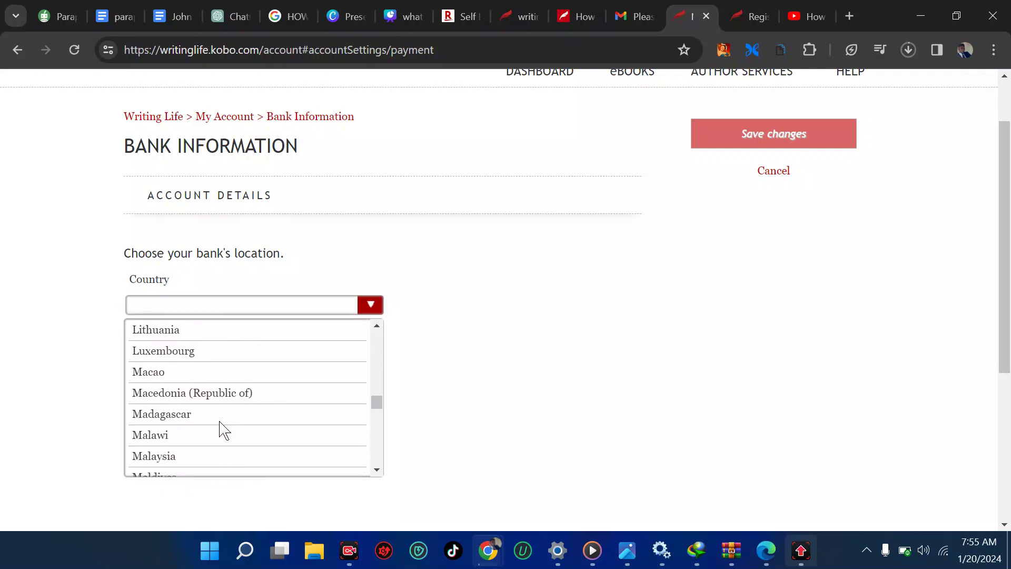
scroll(224, 429, "down", 8)
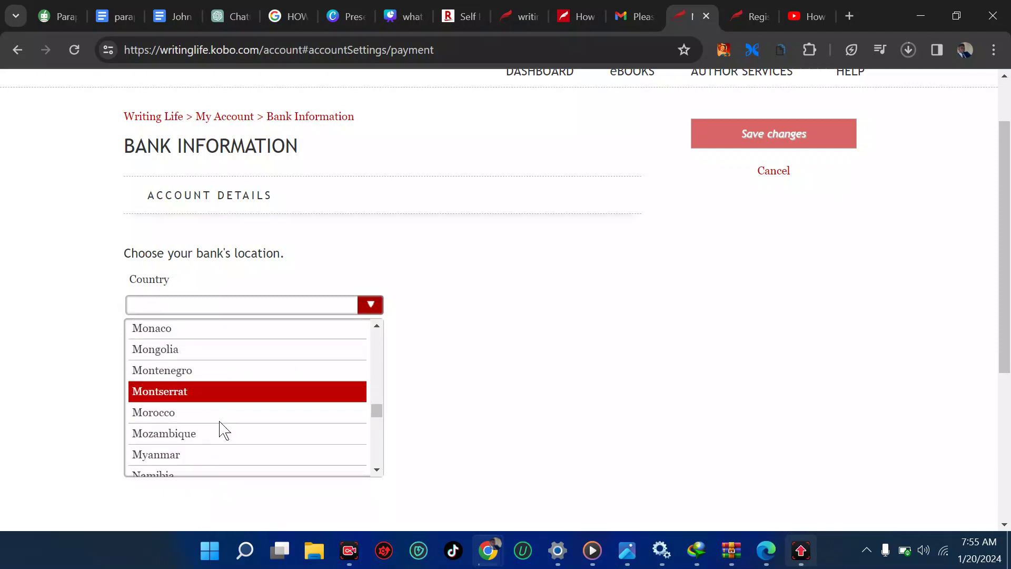
scroll(224, 429, "down", 8)
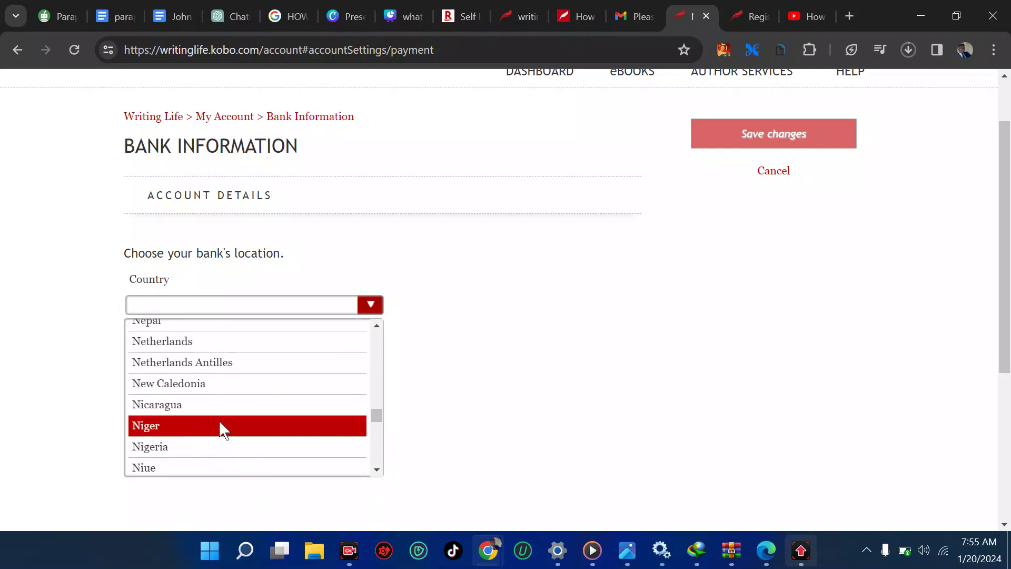
left_click(183, 448)
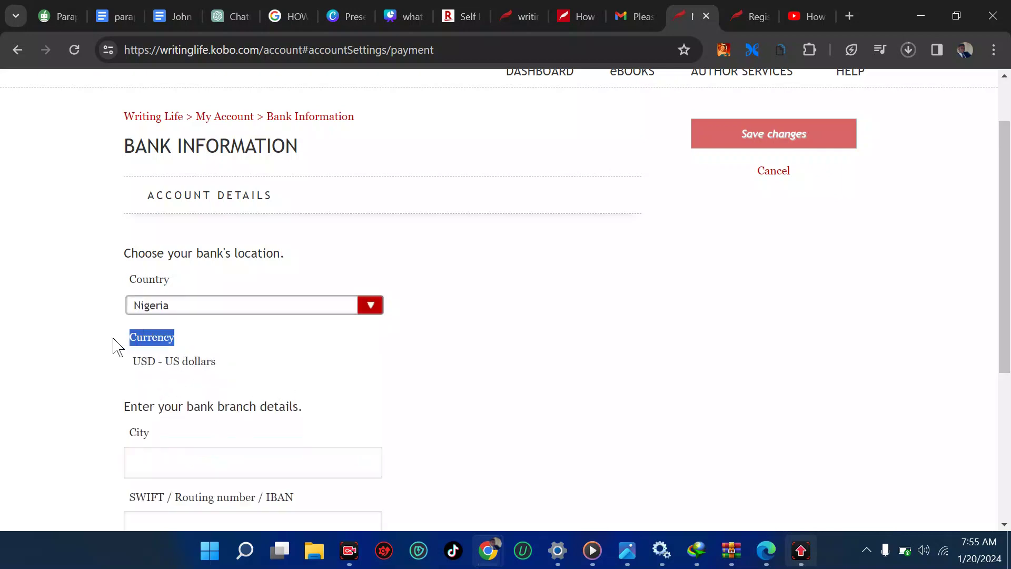
Change the bank country to United Kingdom, switching currency to GBP - British pounds.
left_click(344, 311)
scroll(284, 401, "up", 8)
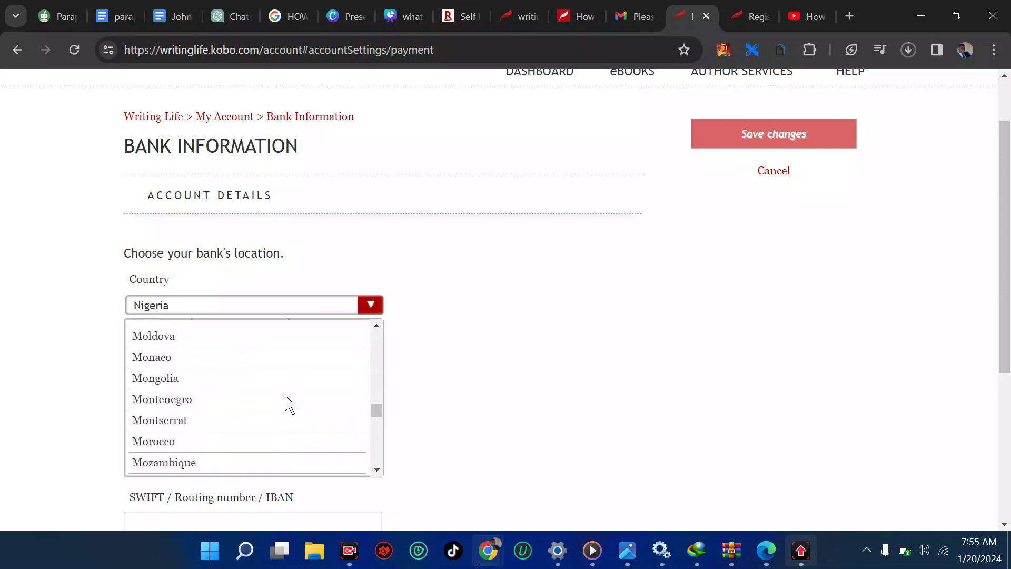
scroll(287, 405, "up", 10)
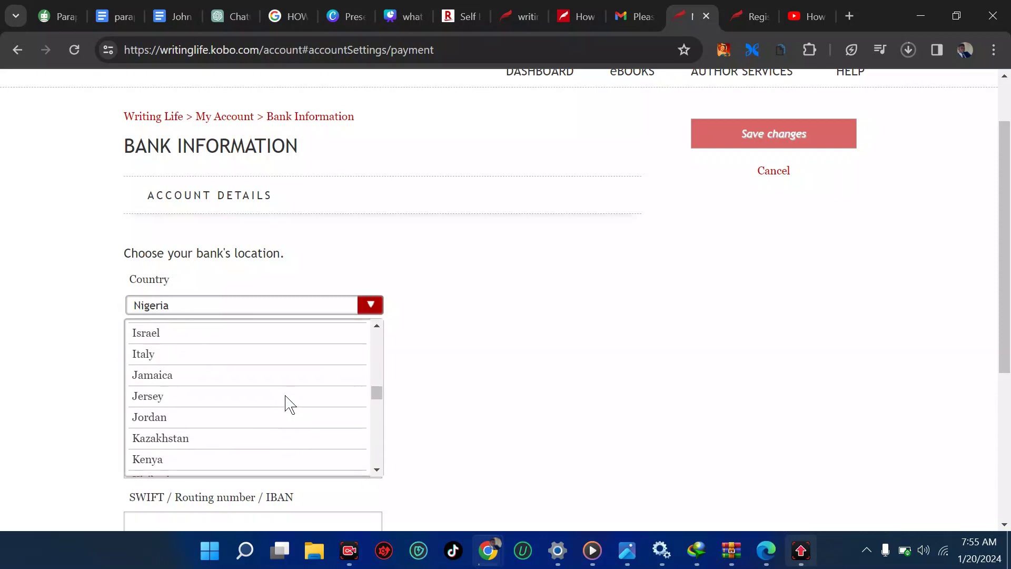
scroll(287, 404, "up", 10)
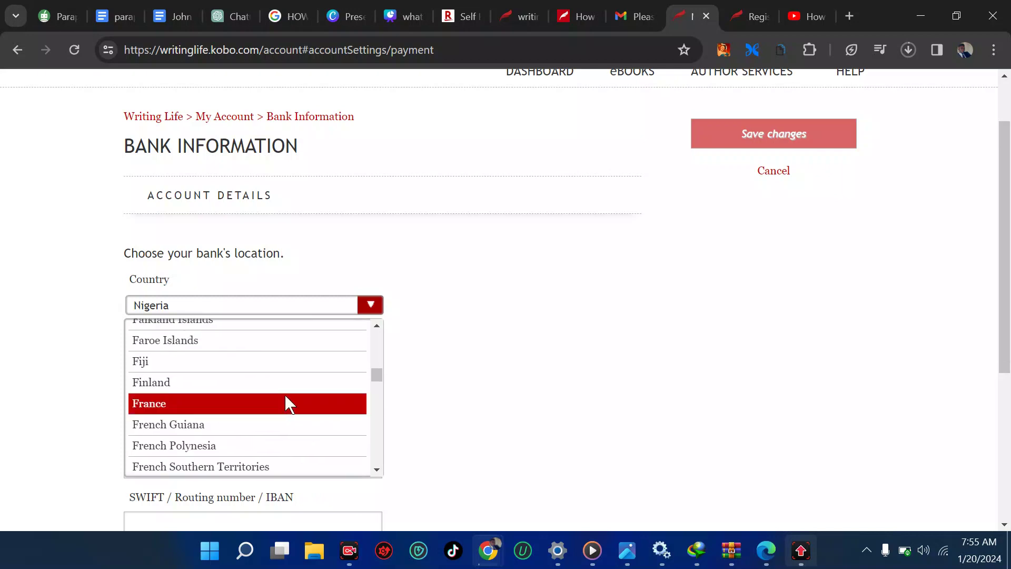
scroll(287, 404, "down", 10)
scroll(287, 405, "up", 12)
scroll(287, 405, "down", 12)
scroll(287, 405, "down", 20)
scroll(287, 404, "up", 6)
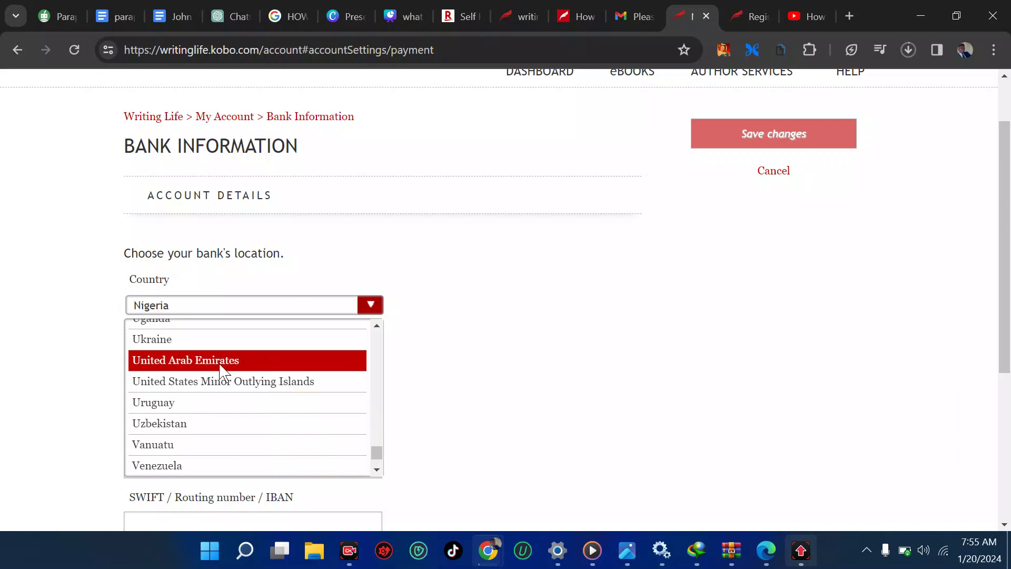
scroll(221, 365, "up", 1)
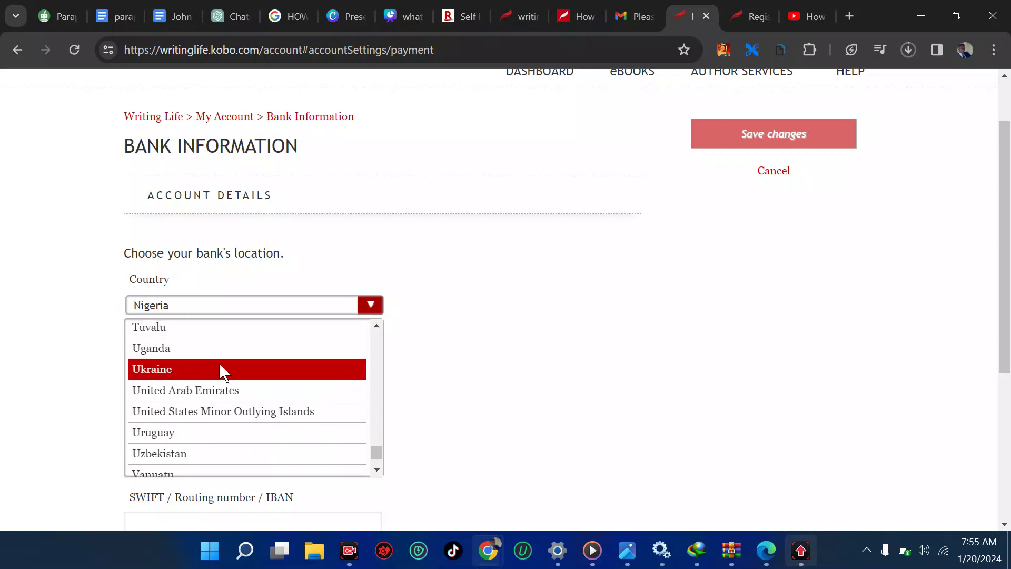
scroll(215, 375, "up", 1)
scroll(215, 376, "down", 2)
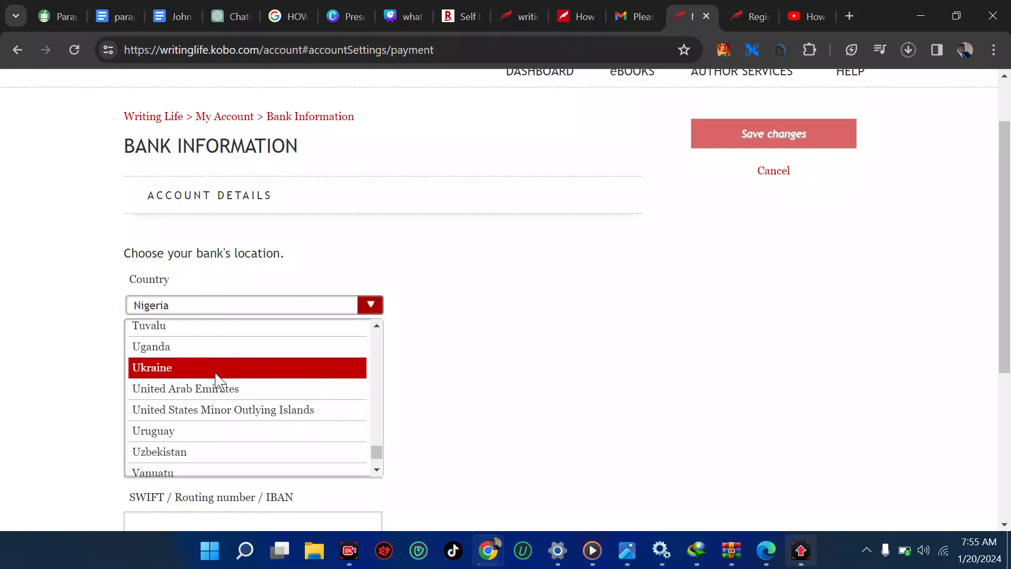
scroll(218, 381, "up", 10)
scroll(217, 380, "up", 20)
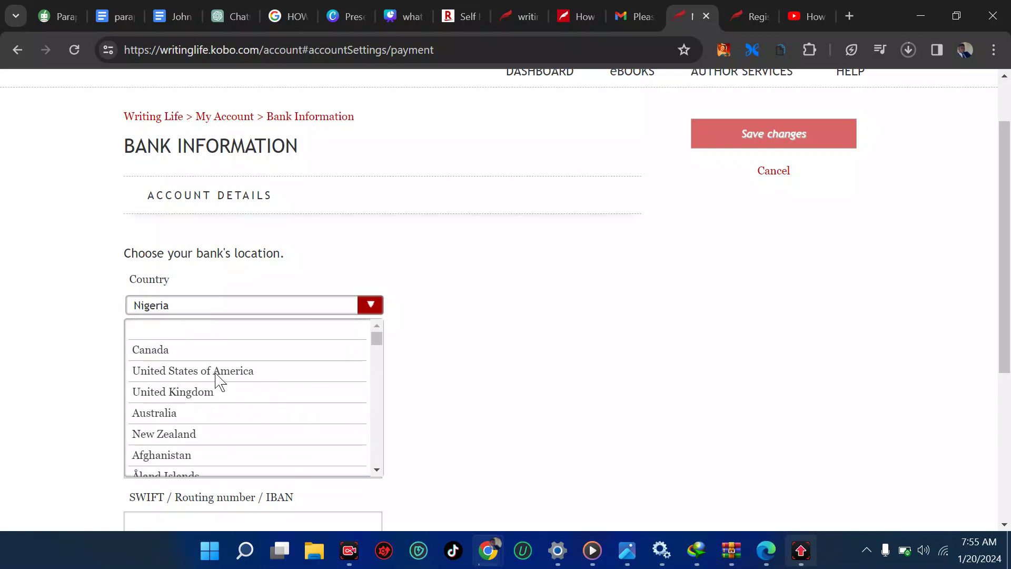
scroll(217, 378, "up", 10)
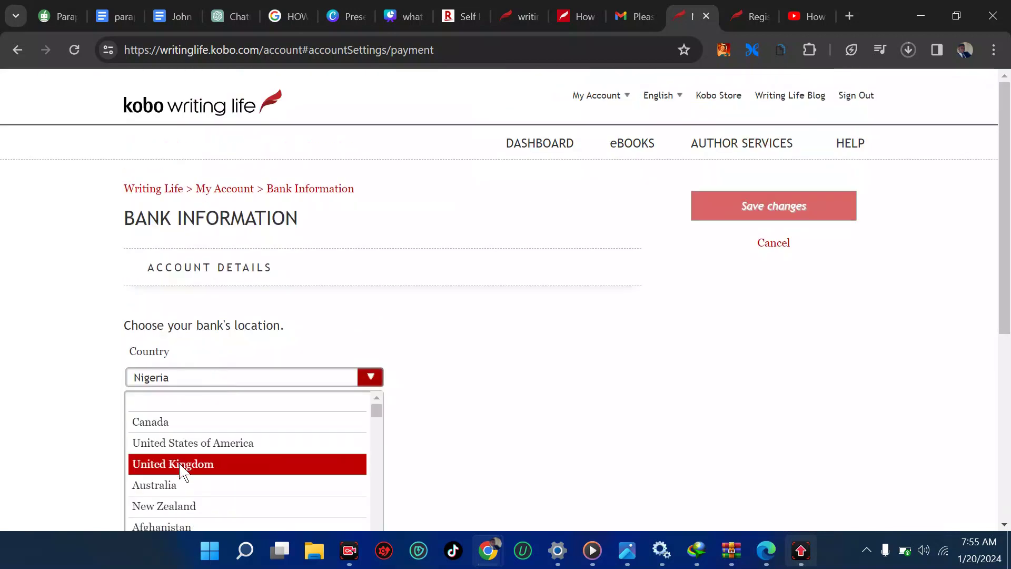
double_click(182, 465)
scroll(260, 452, "down", 1)
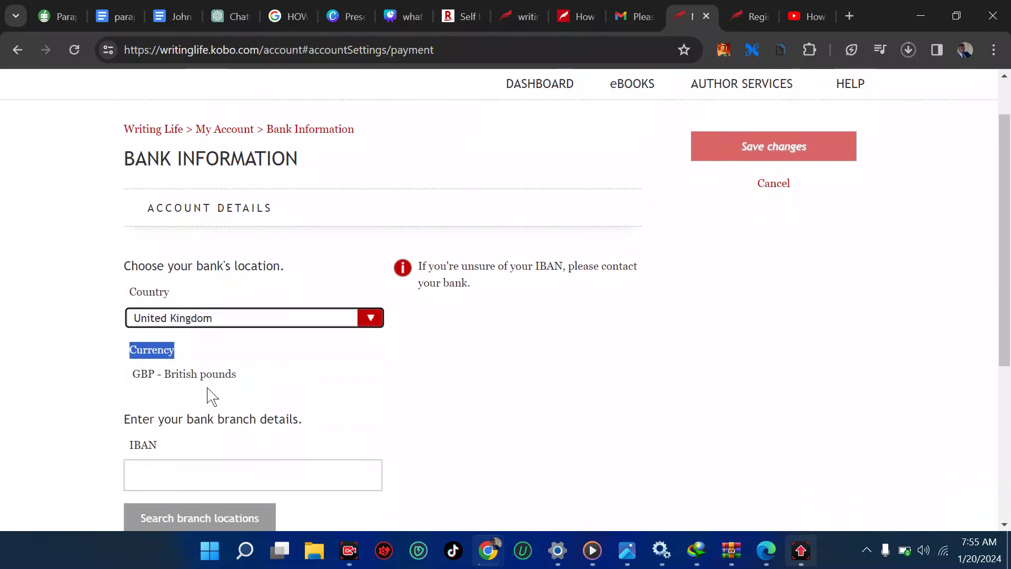
scroll(221, 396, "down", 1)
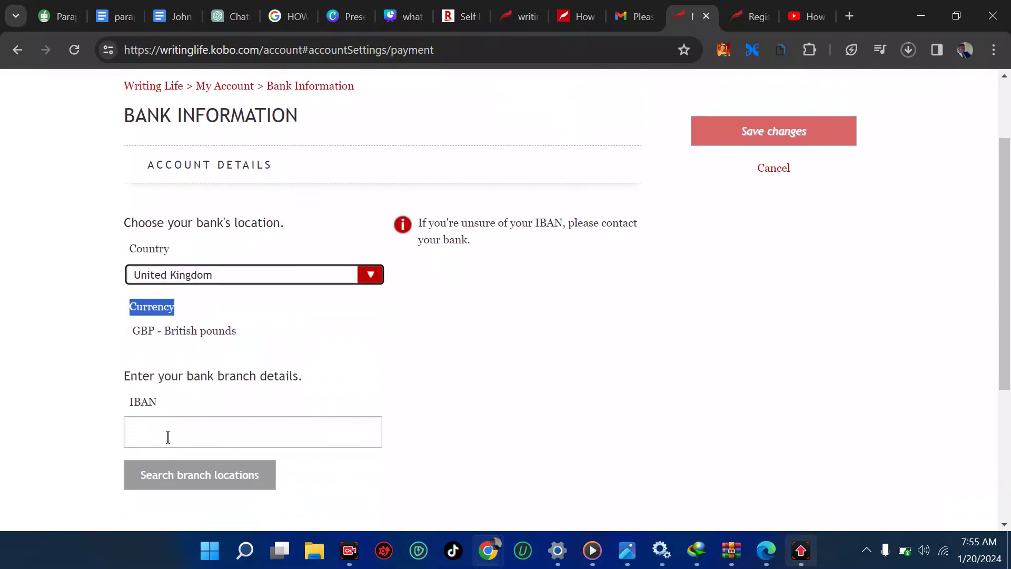
Set the bank country to United States of America and bring up Geegpay's US Dollar account details.
left_click(168, 437)
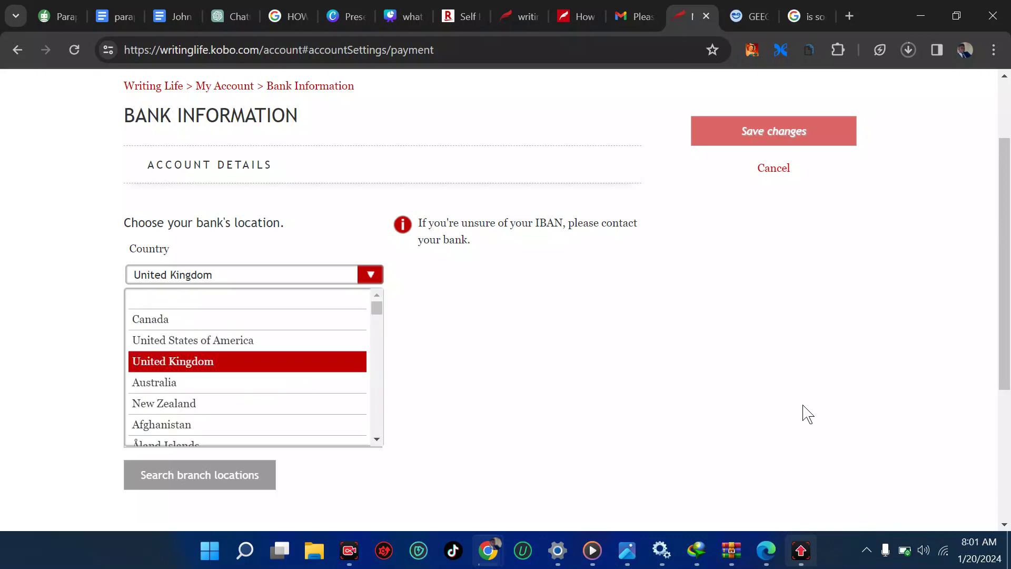
left_click(269, 344)
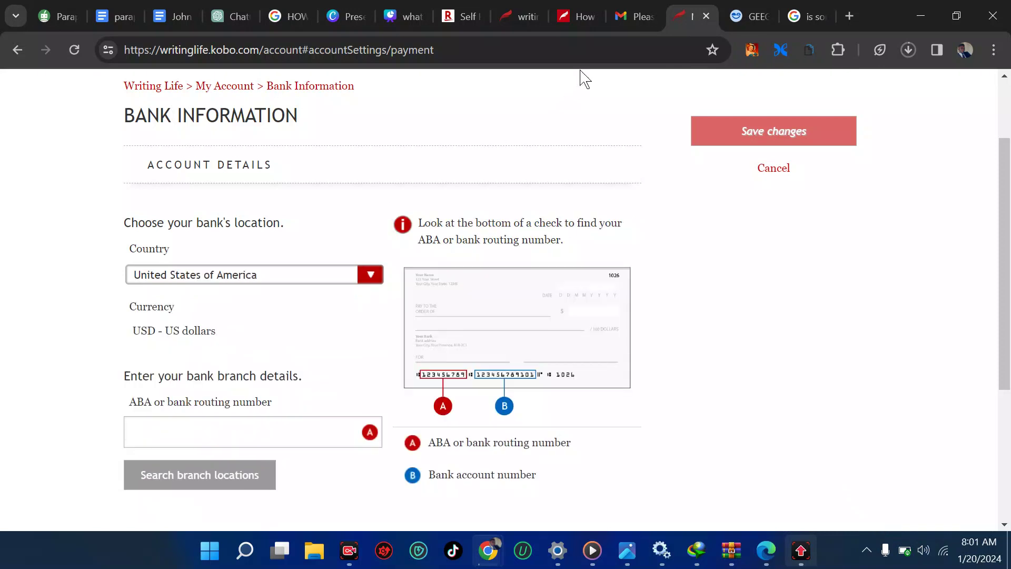
left_click(736, 16)
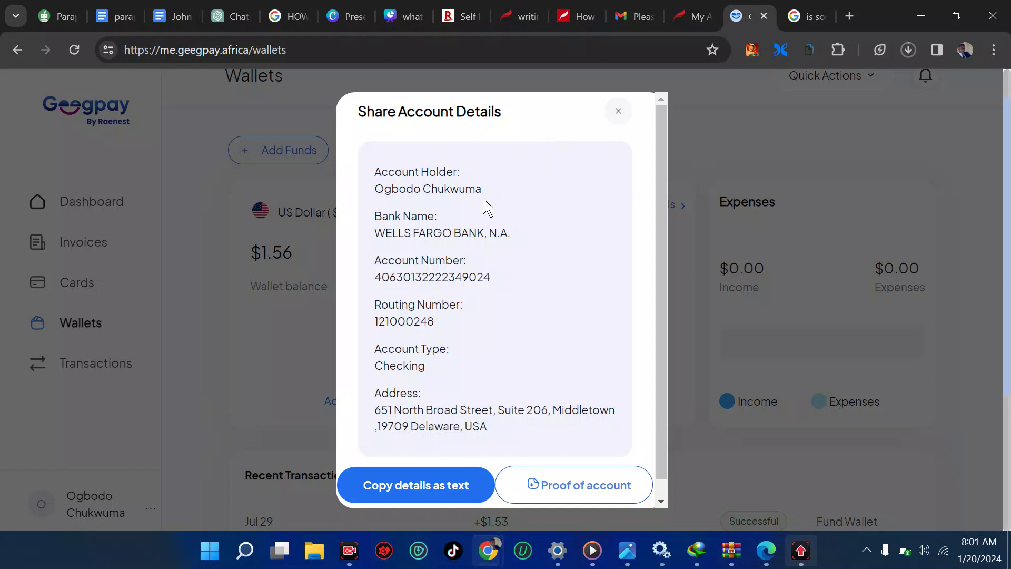
Select the Wells Fargo routing number 121000248 in Geegpay's Share Account Details dialog.
scroll(488, 207, "down", 1)
scroll(488, 207, "up", 1)
scroll(488, 207, "down", 1)
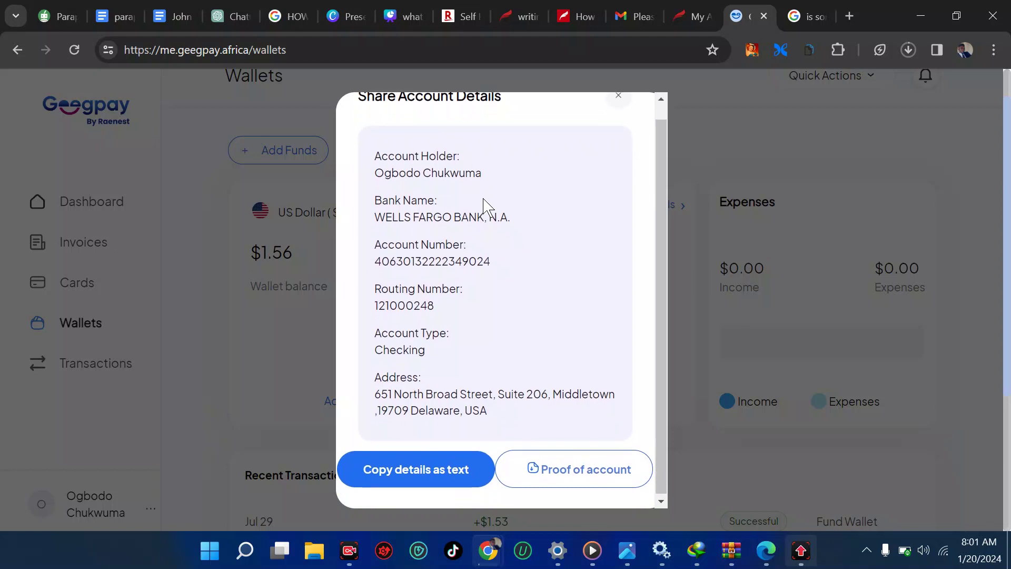
left_click(700, 16)
scroll(228, 342, "down", 1)
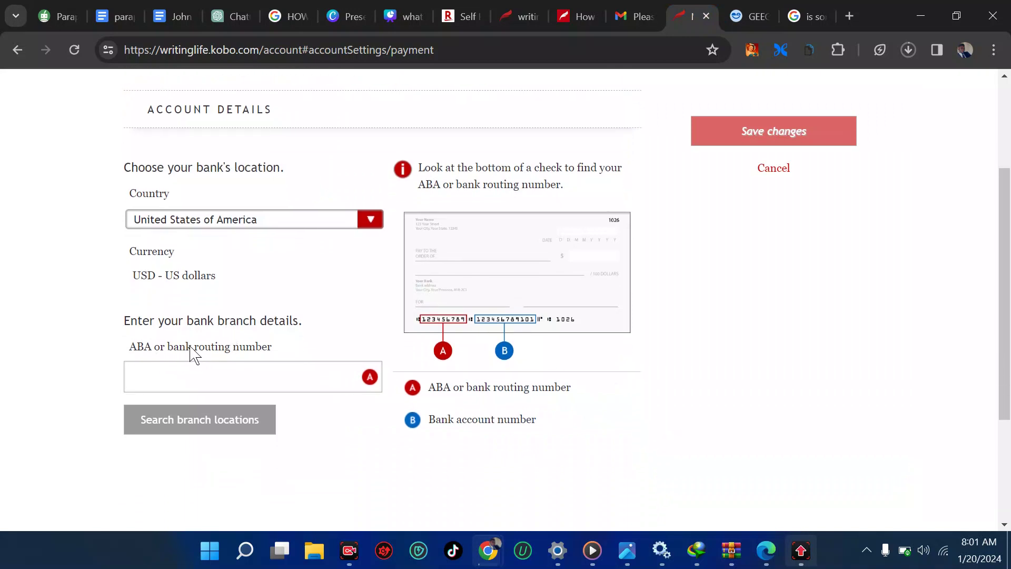
left_click(757, 16)
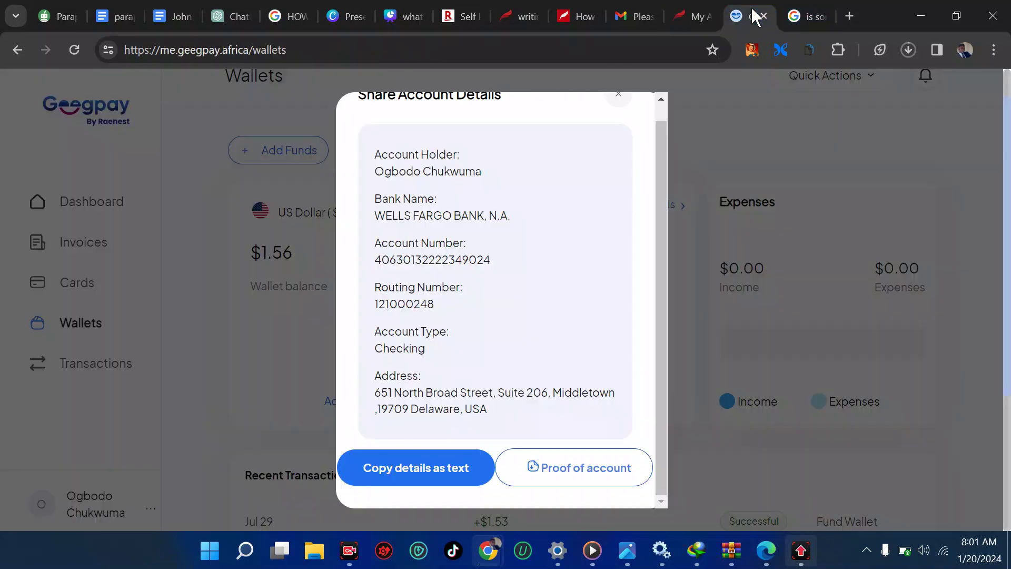
left_click_drag(442, 312, 373, 314)
key("ctrl+c")
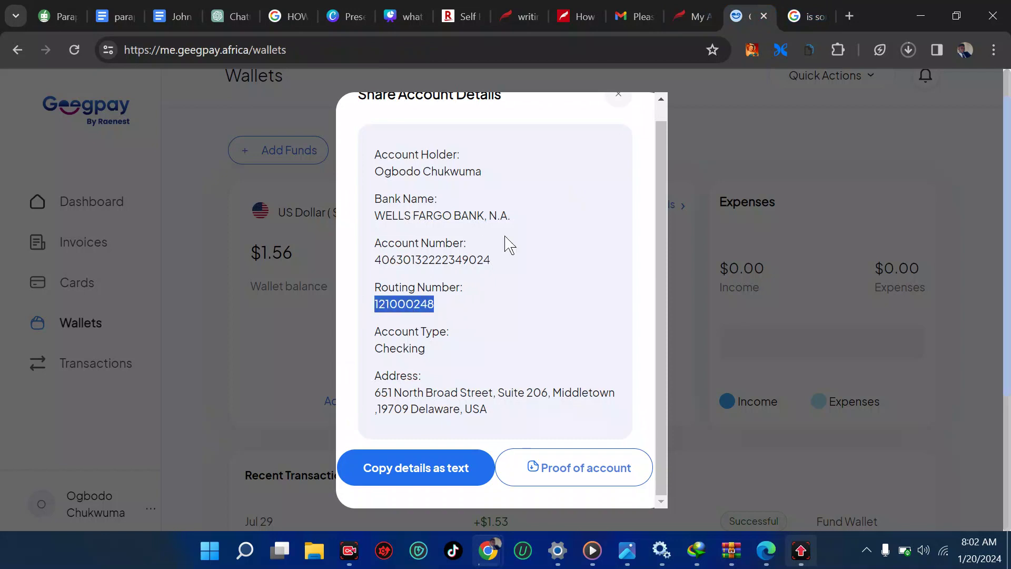
Paste routing number 121000248 into Kobo's ABA routing field and search branch locations.
left_click(416, 333)
left_click(693, 17)
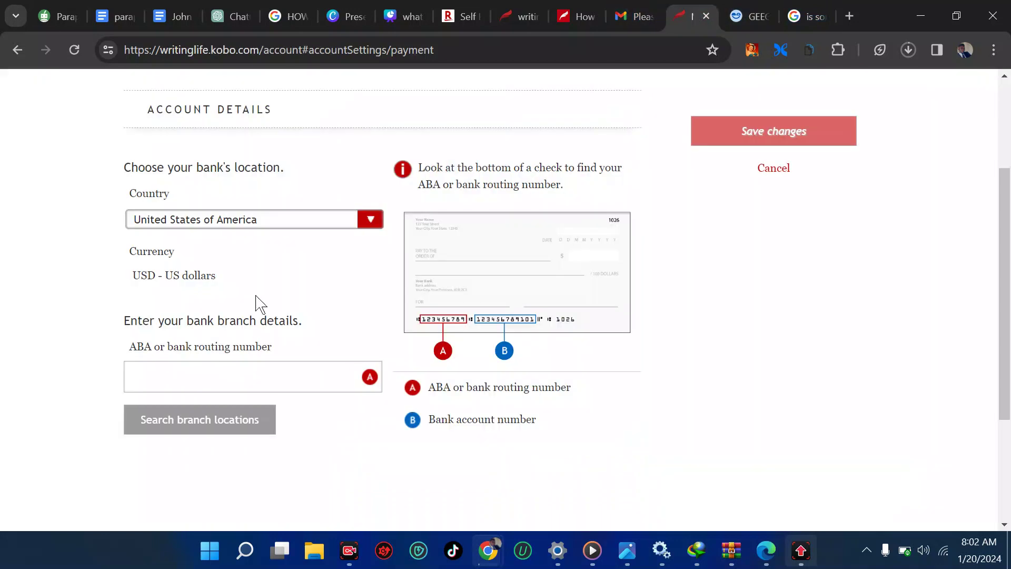
left_click(184, 371)
key("ctrl+v")
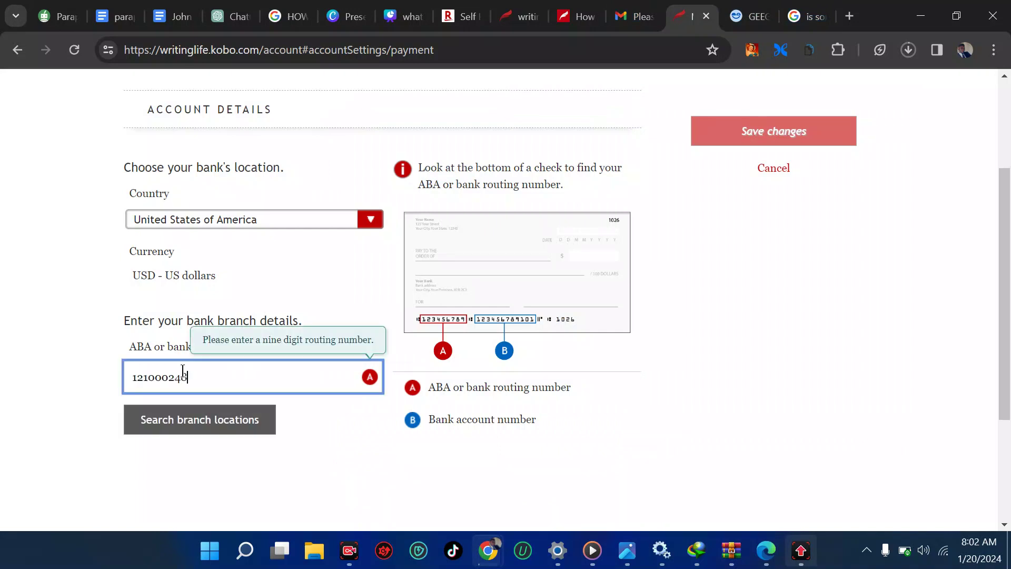
left_click(170, 426)
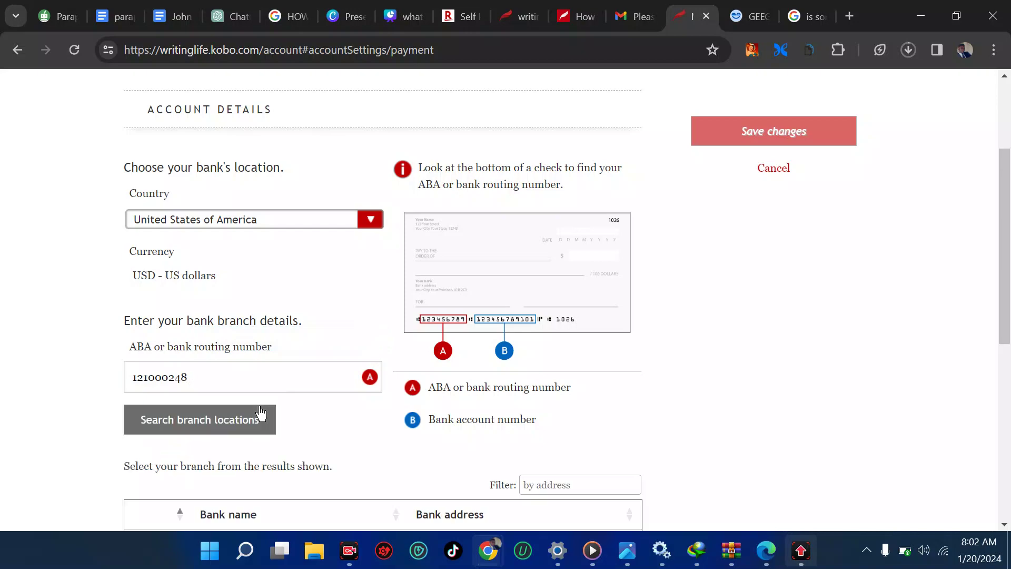
Compare the Wells Fargo branch results against the bank details shown in Geegpay.
scroll(232, 416, "down", 3)
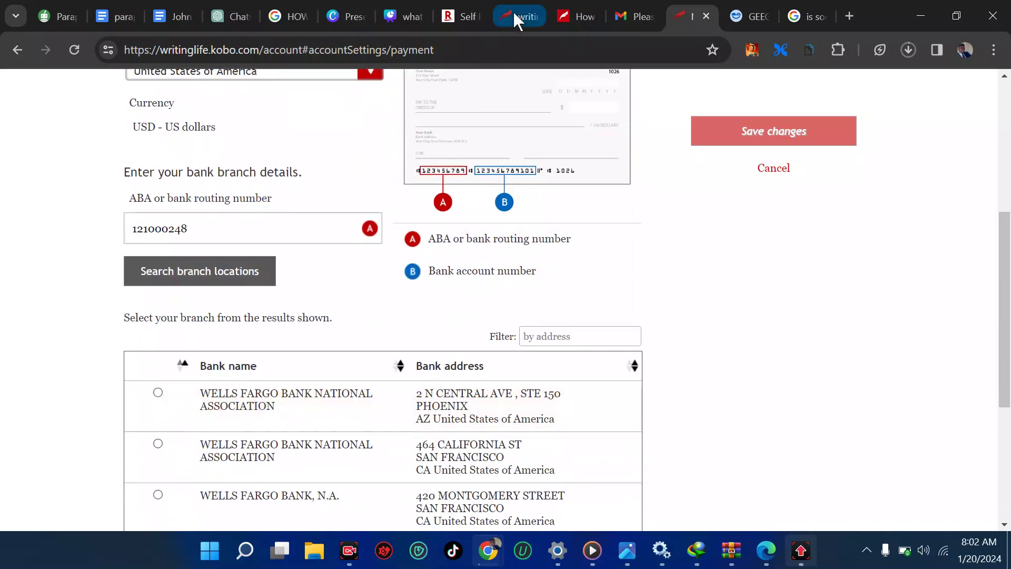
left_click(739, 16)
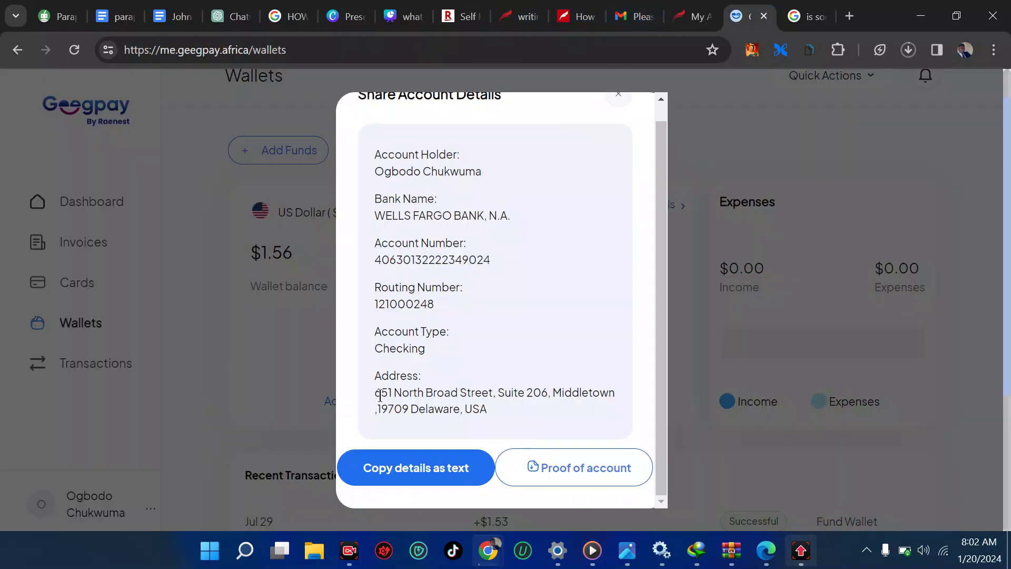
left_click(693, 11)
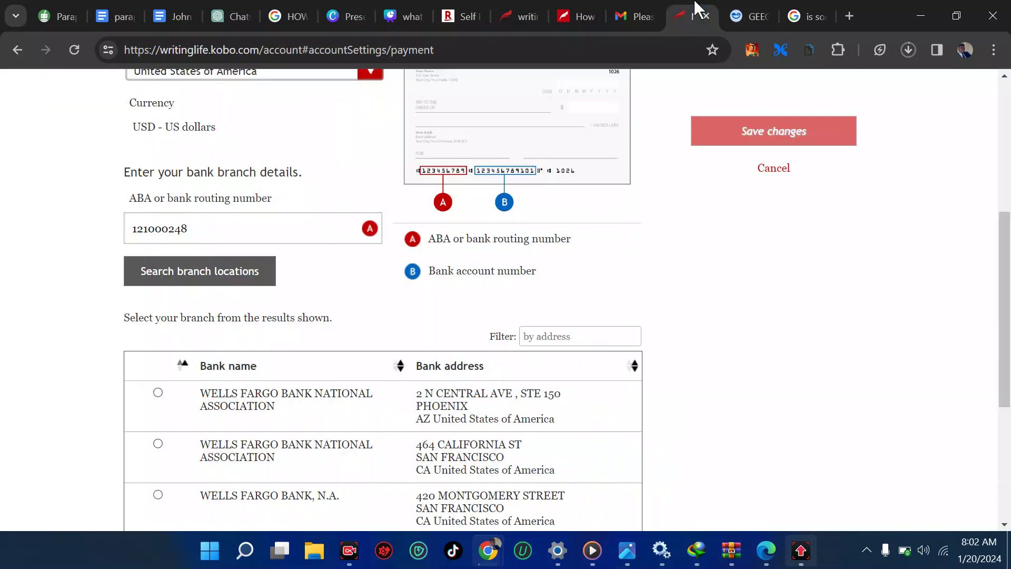
scroll(320, 391, "down", 4)
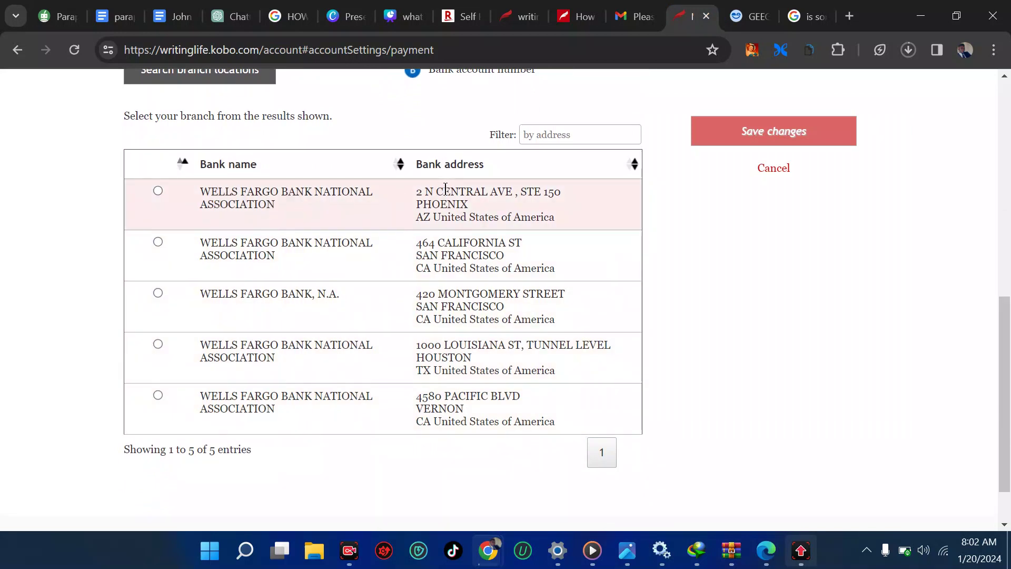
scroll(430, 300, "down", 1)
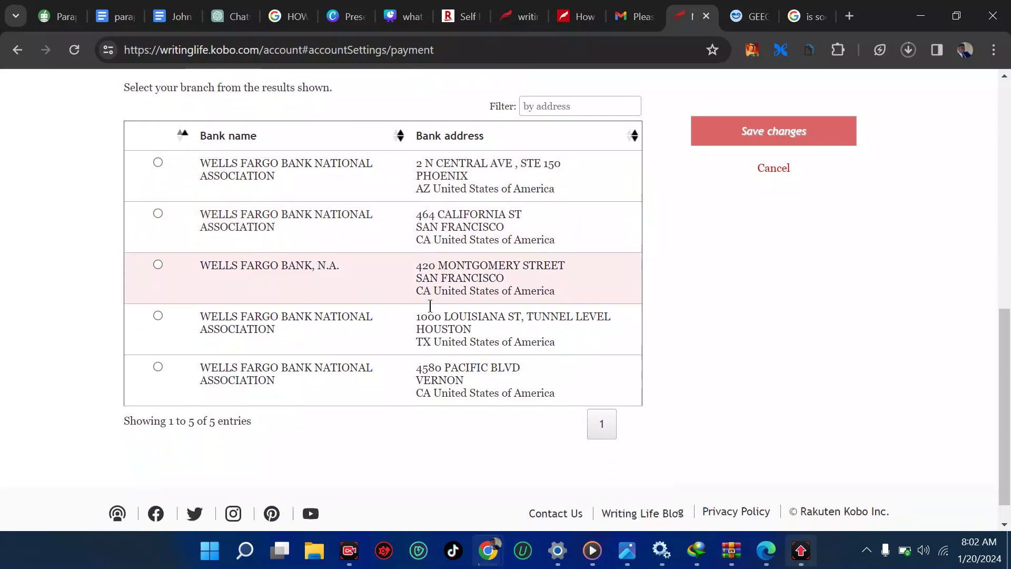
scroll(429, 305, "up", 3)
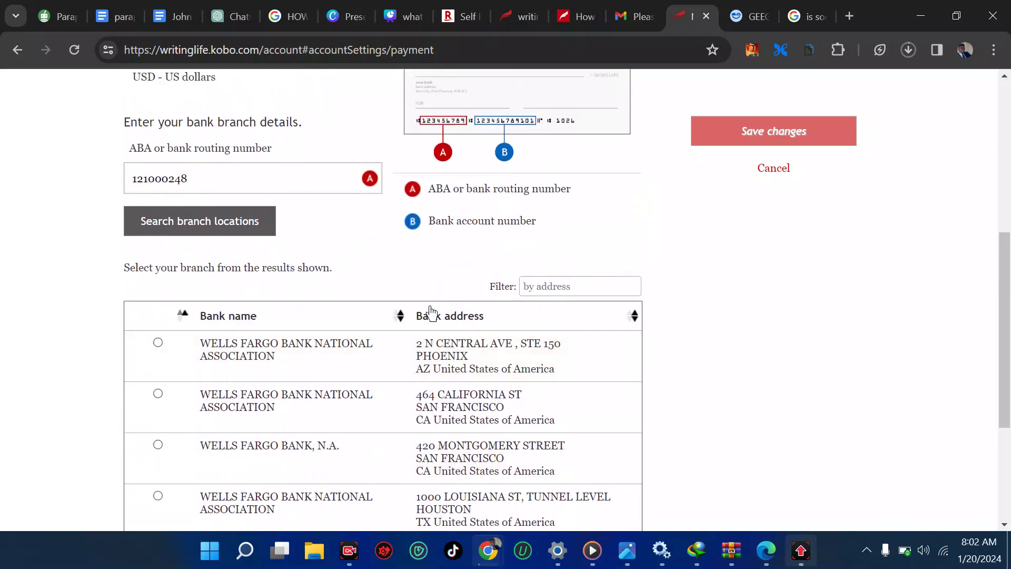
scroll(429, 311, "up", 2)
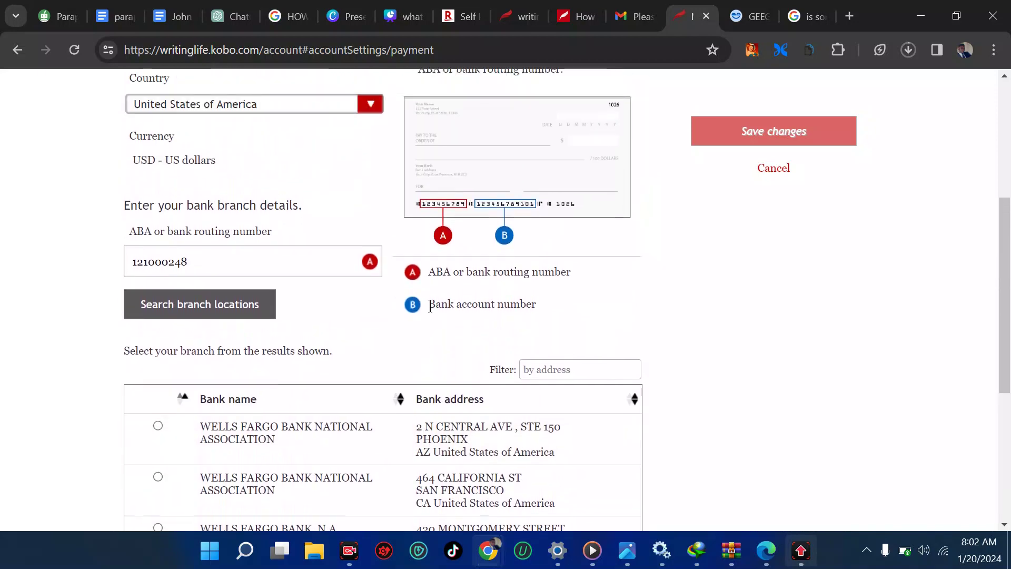
scroll(430, 305, "up", 2)
scroll(431, 311, "down", 1)
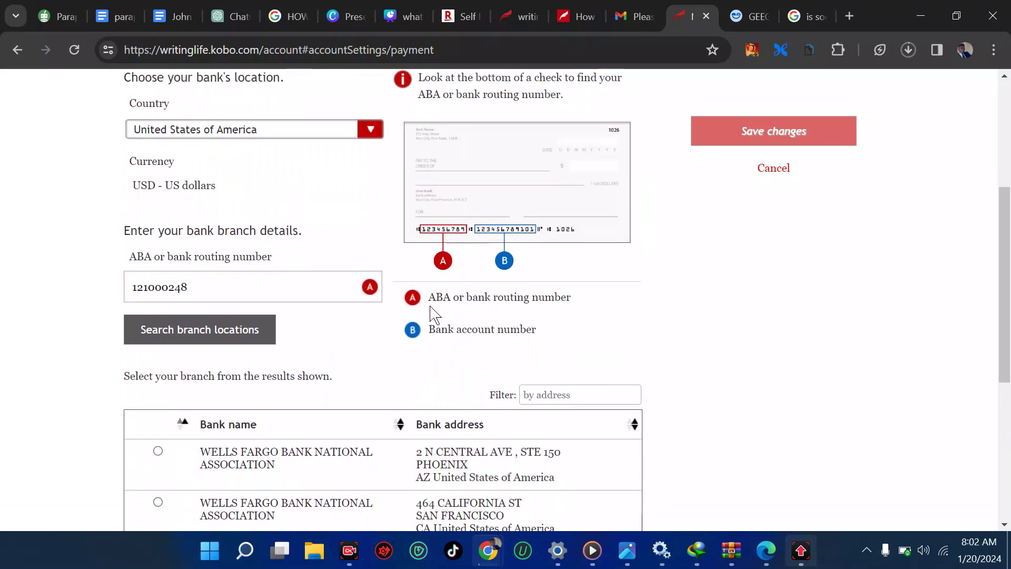
scroll(431, 312, "down", 1)
Choose the 420 Montgomery Street, San Francisco Wells Fargo branch from the five results.
left_click(214, 277)
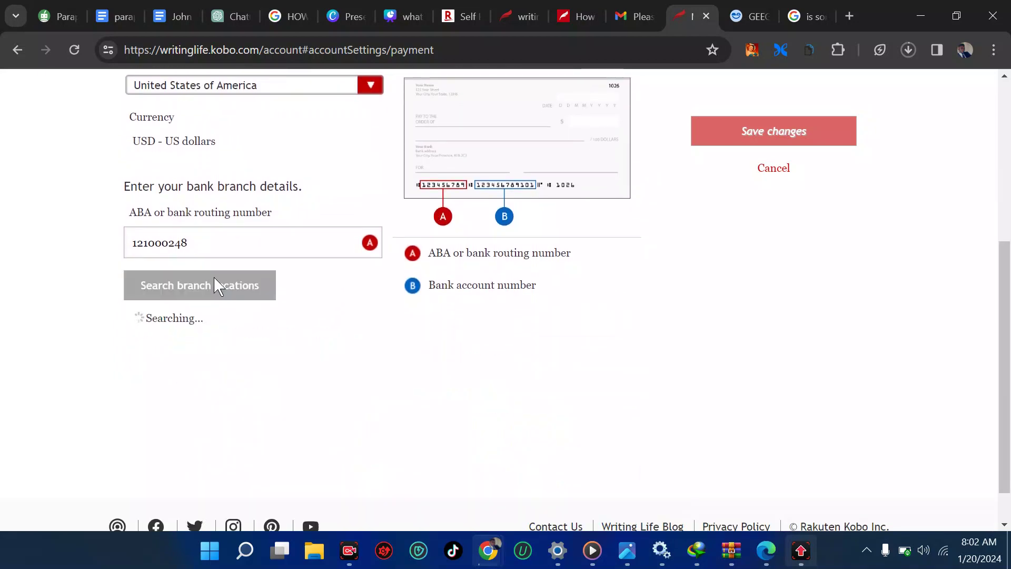
scroll(311, 428, "down", 2)
scroll(312, 427, "down", 2)
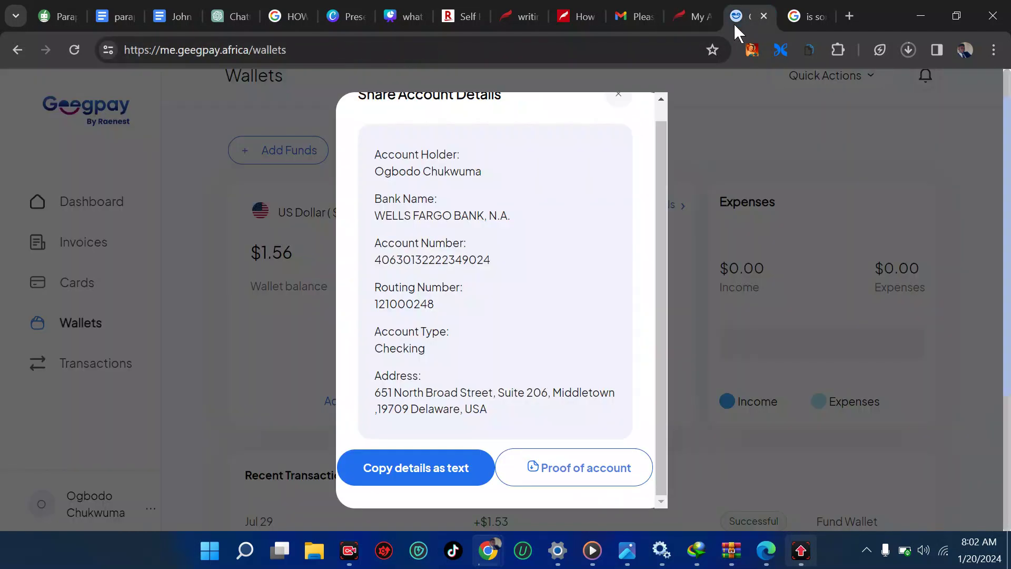
left_click(734, 23)
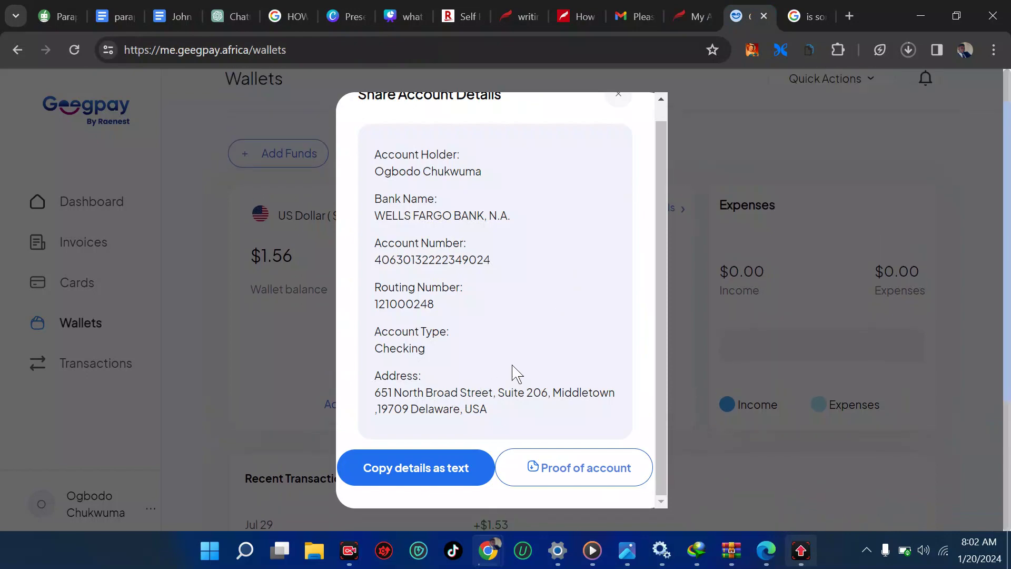
left_click(695, 15)
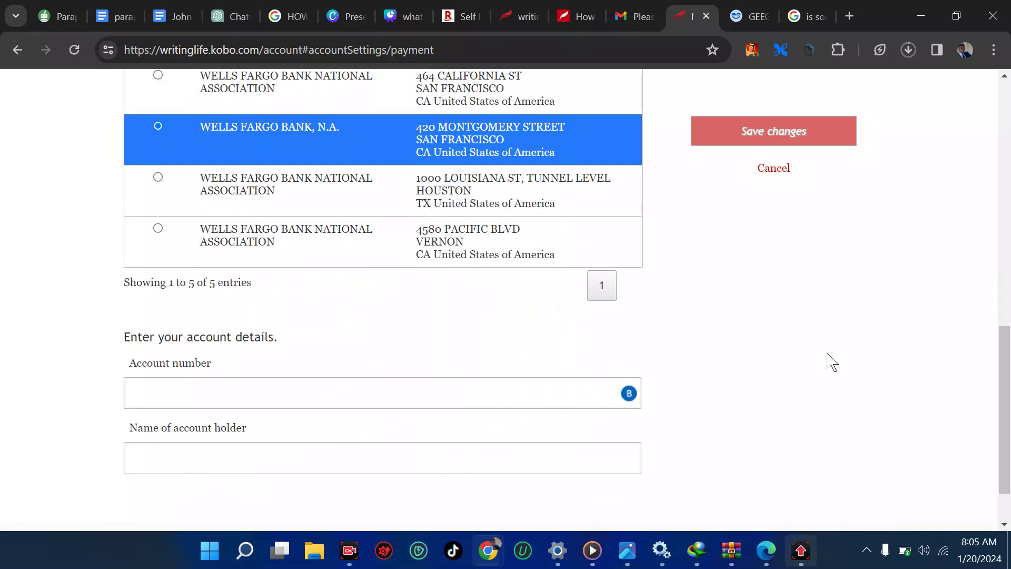
scroll(831, 362, "up", 2)
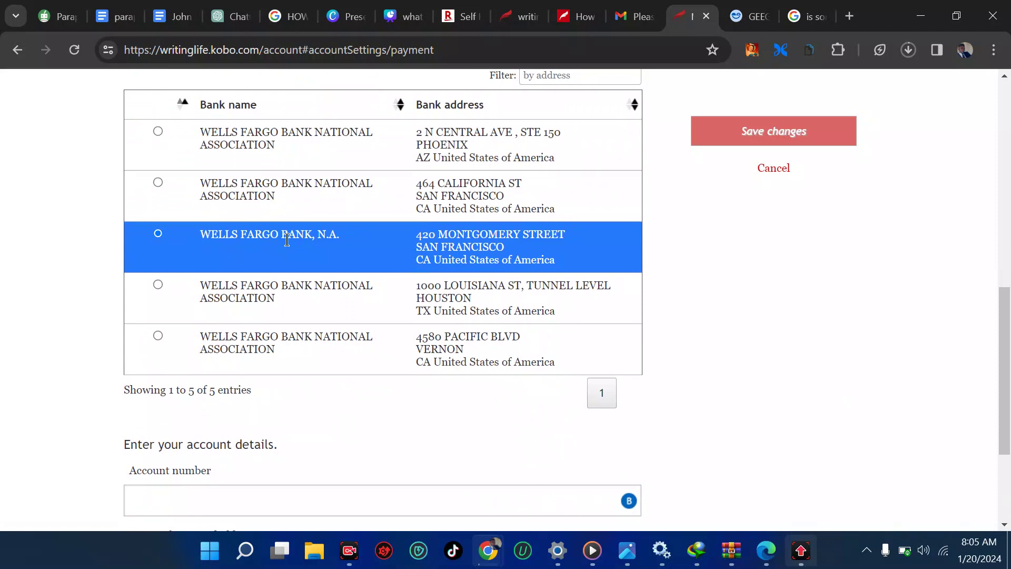
scroll(287, 239, "down", 3)
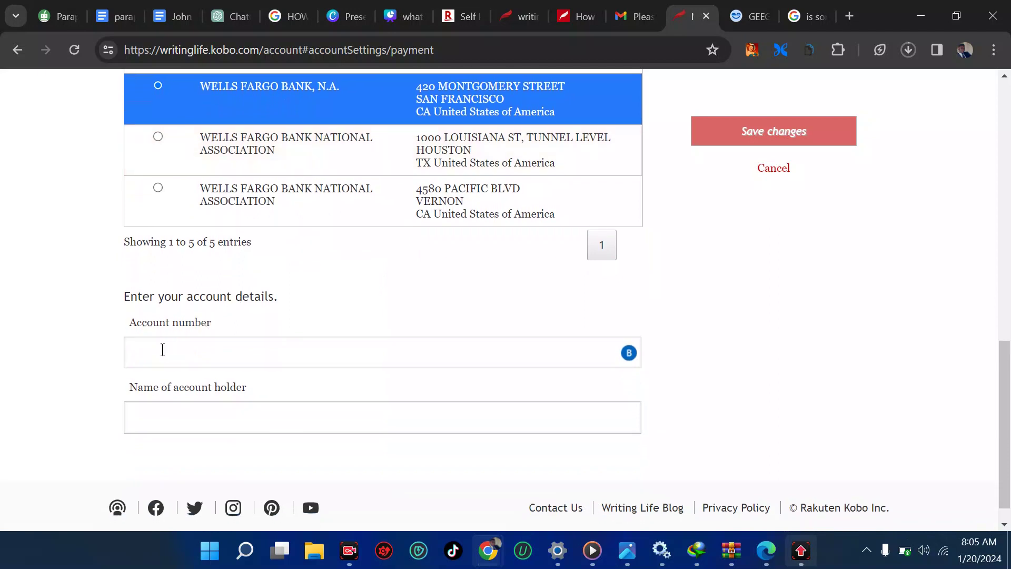
Copy the account number from Geegpay into Kobo's Account number field.
left_click(163, 349)
mouse_move(581, 16)
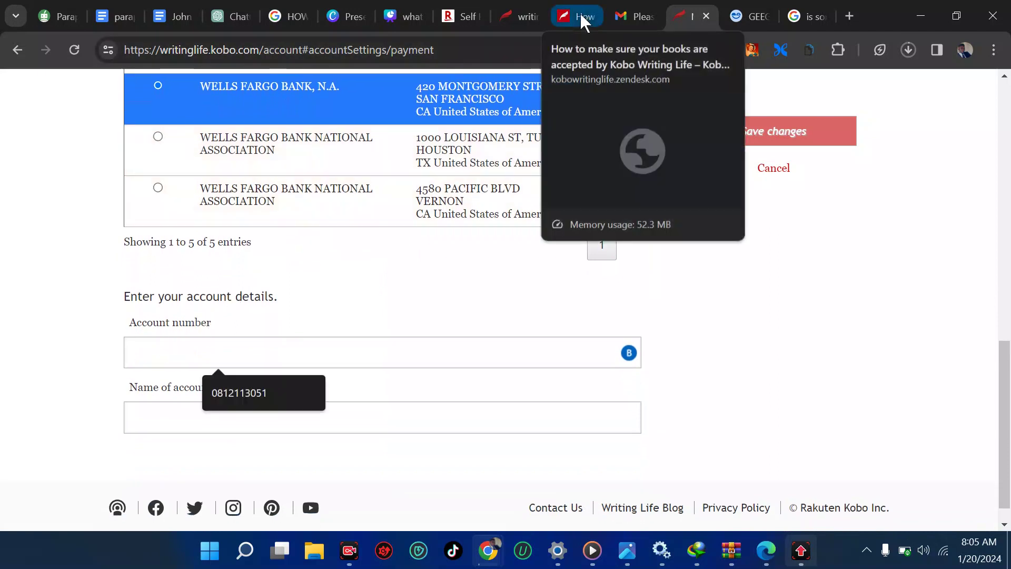
left_click(740, 17)
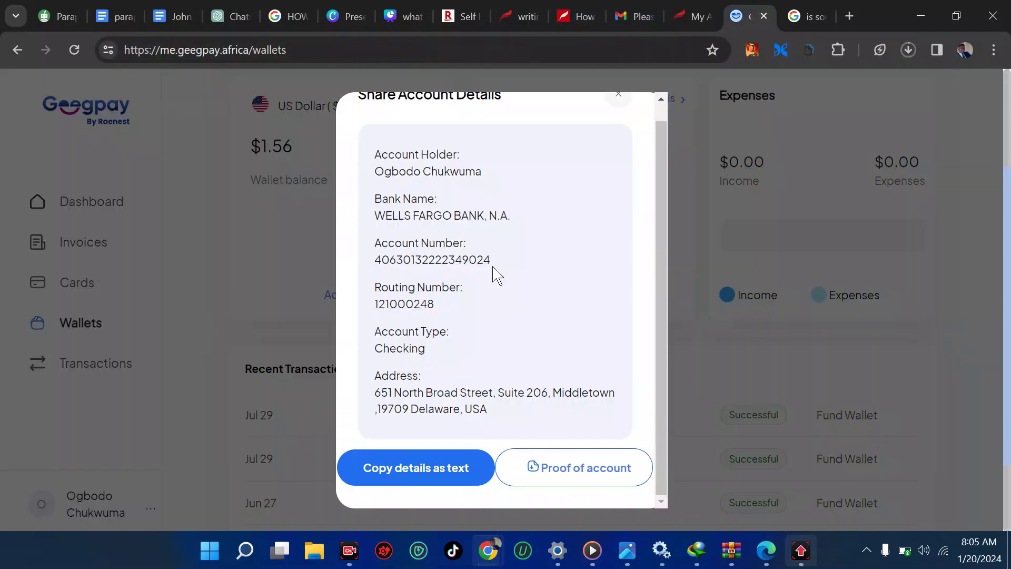
left_click_drag(494, 263, 379, 264)
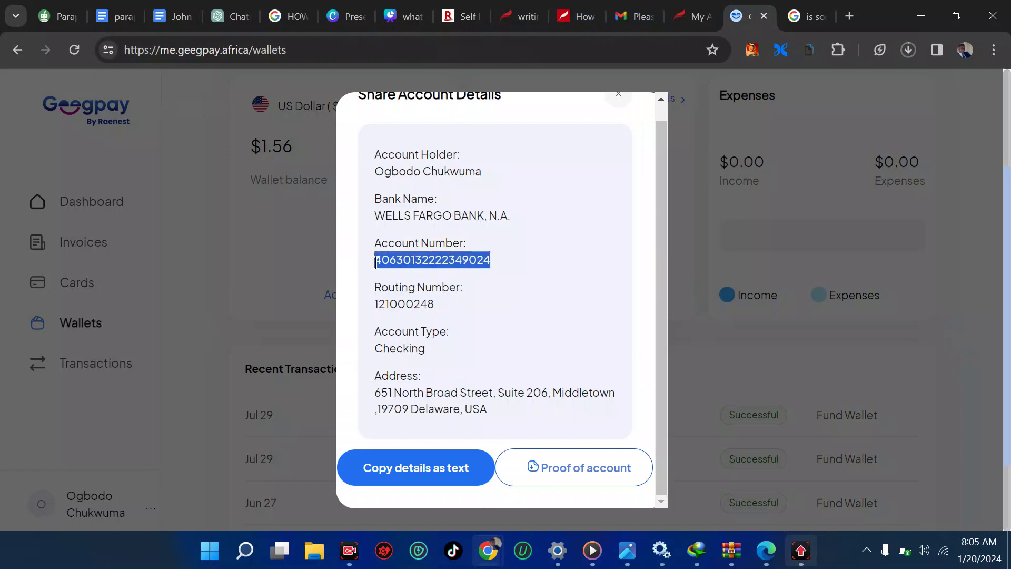
left_click(678, 16)
key("ctrl+v")
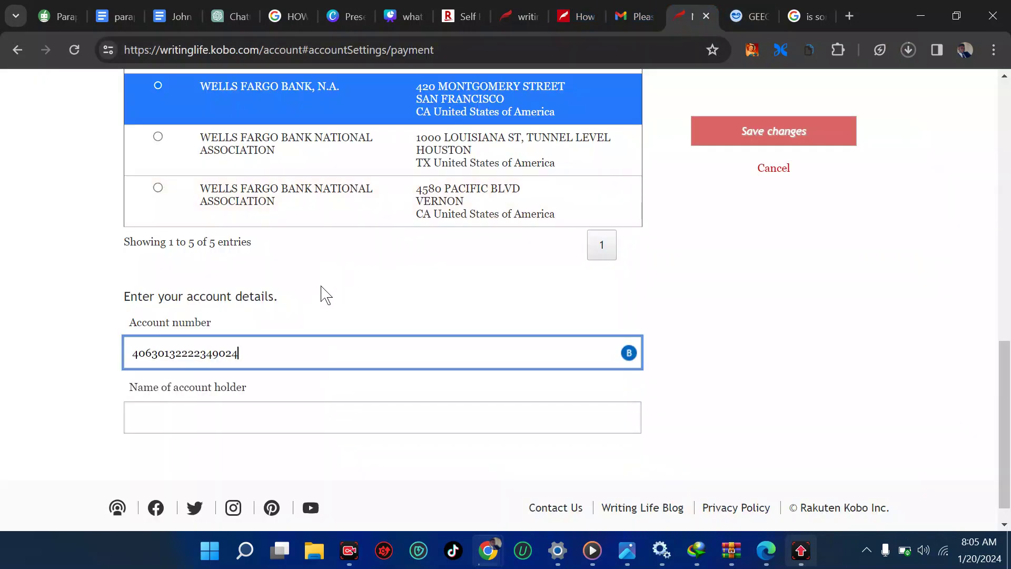
Copy the account holder's name from Geegpay into Kobo and save the bank information.
left_click(199, 423)
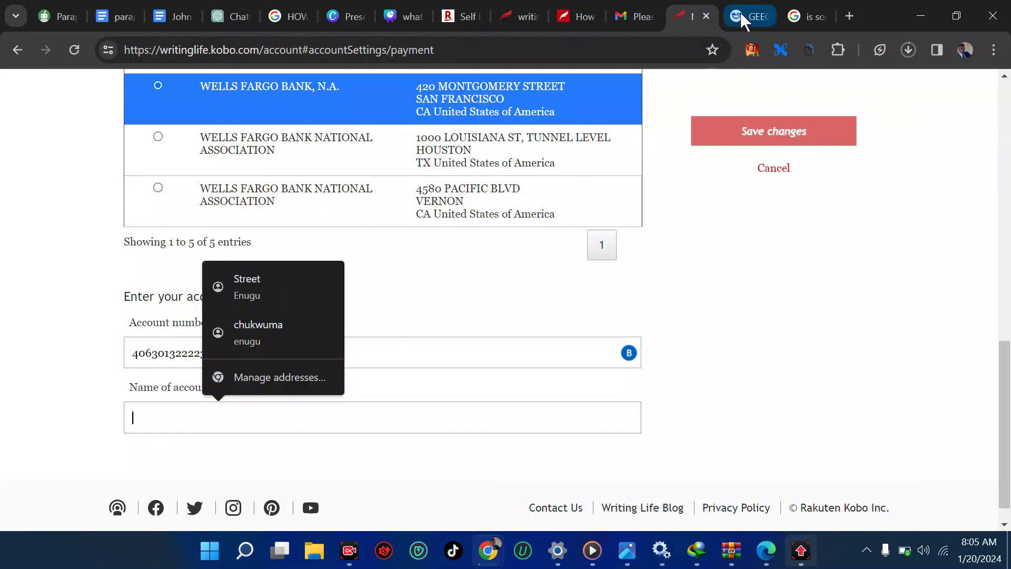
left_click(737, 16)
left_click_drag(493, 177, 372, 180)
key("ctrl+c")
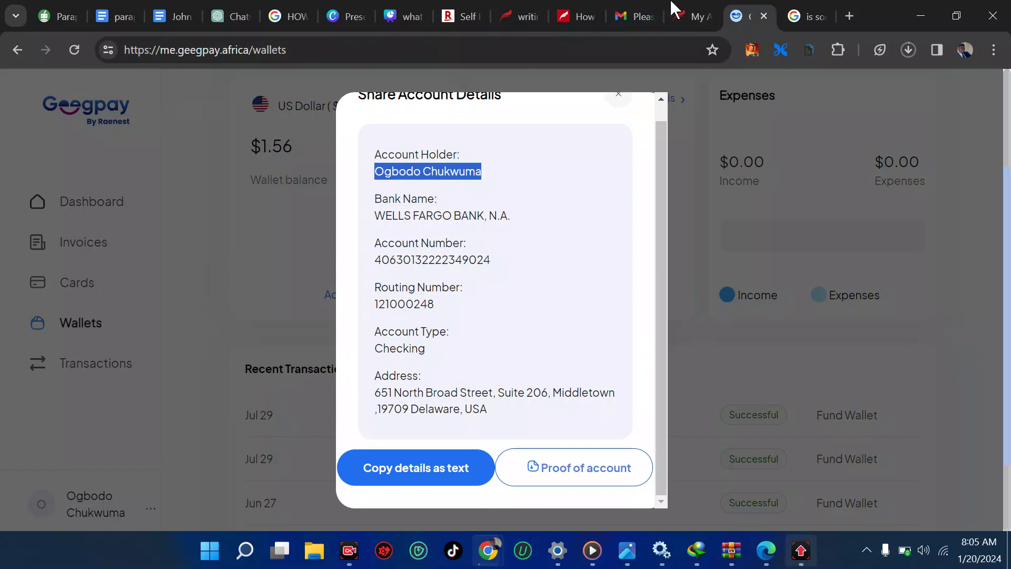
left_click(693, 15)
key("ctrl+v")
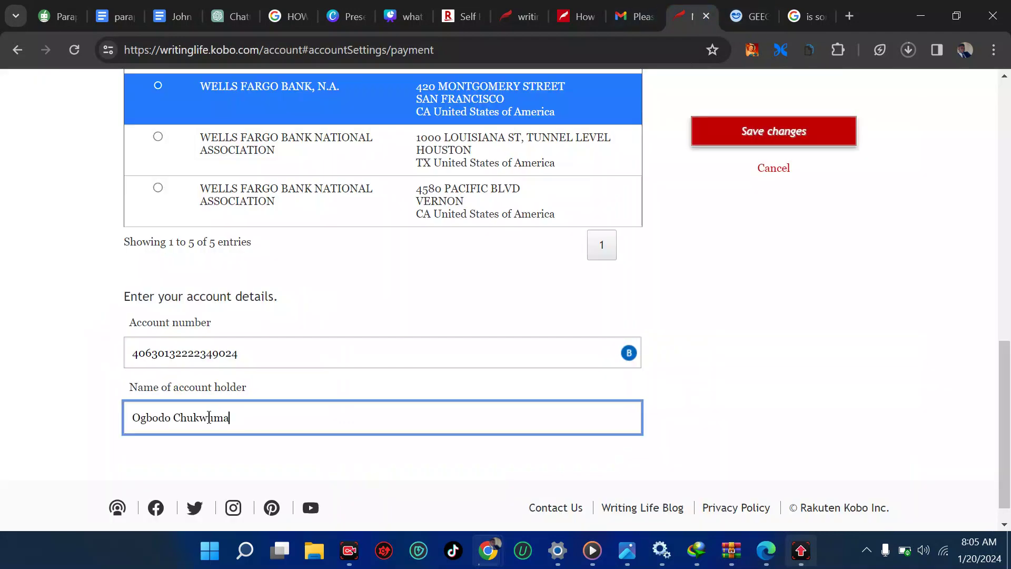
left_click(725, 140)
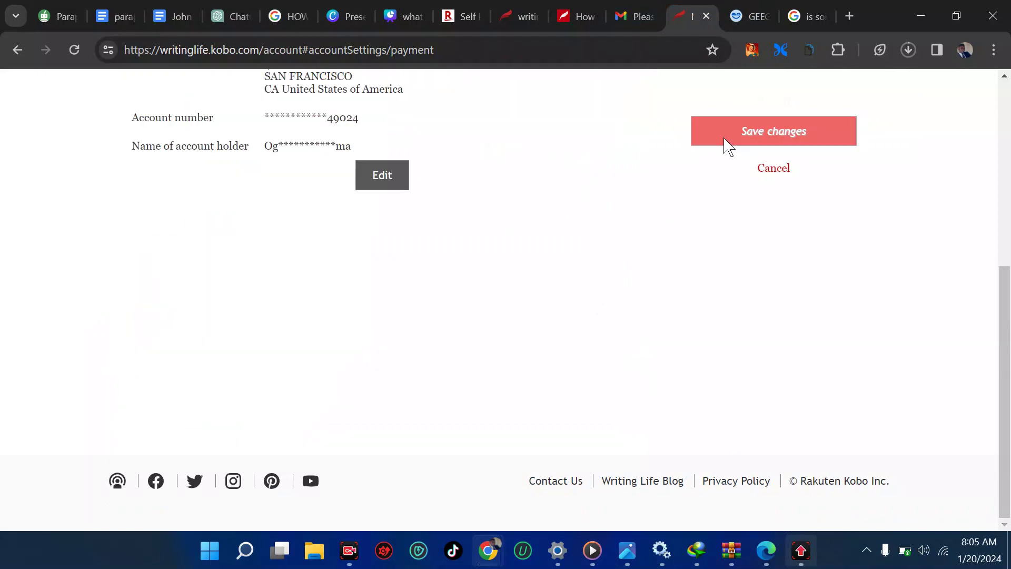
Scroll up to review the saved United States, USD and Wells Fargo branch details.
scroll(557, 213, "up", 2)
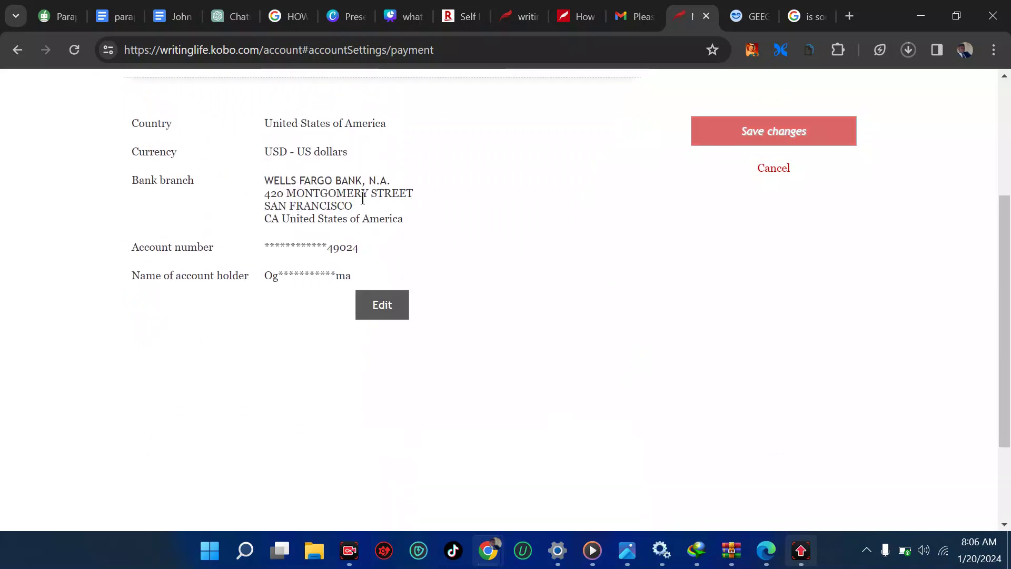
scroll(363, 198, "up", 1)
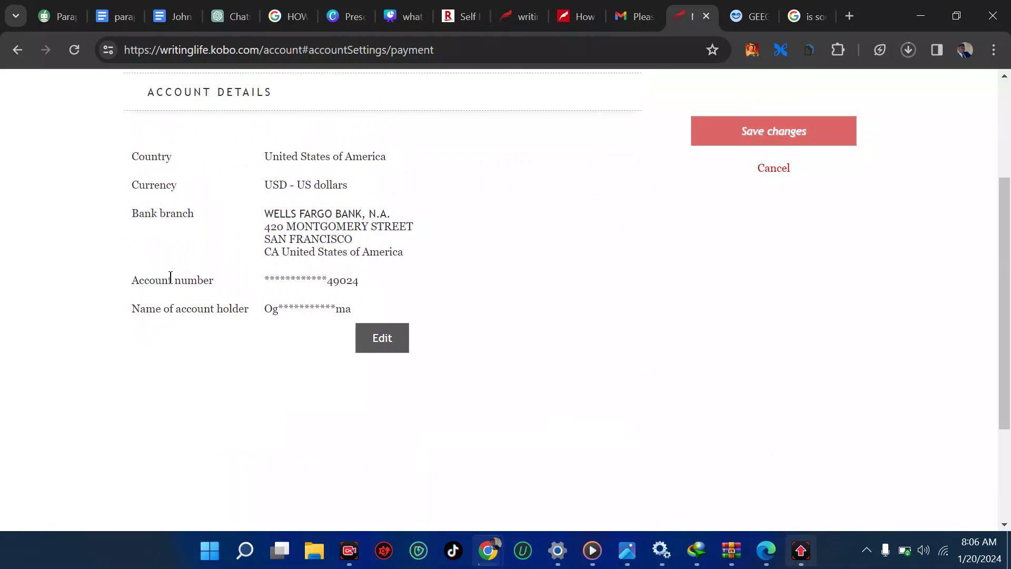
left_click(376, 346)
scroll(376, 347, "down", 5)
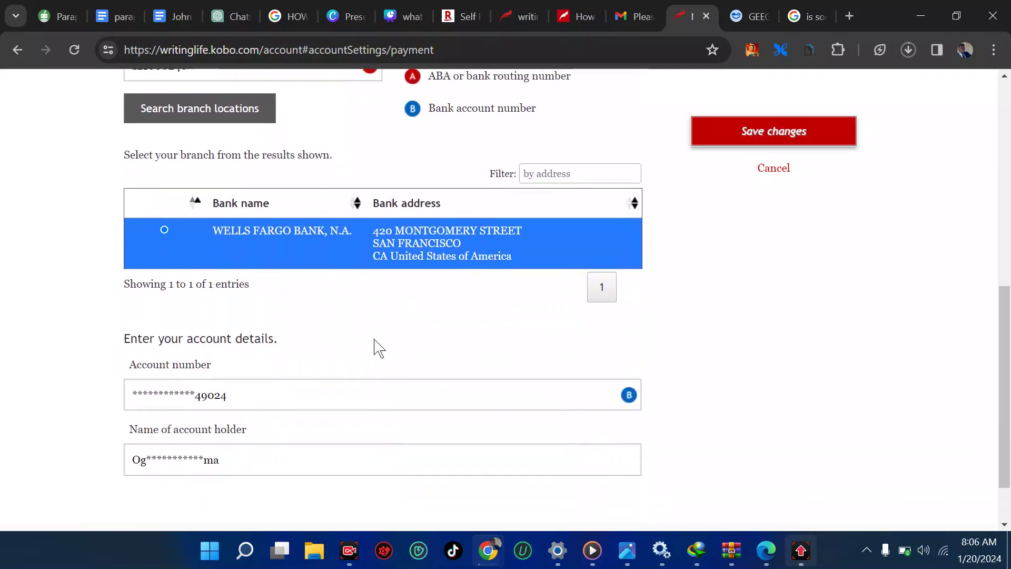
scroll(377, 347, "up", 8)
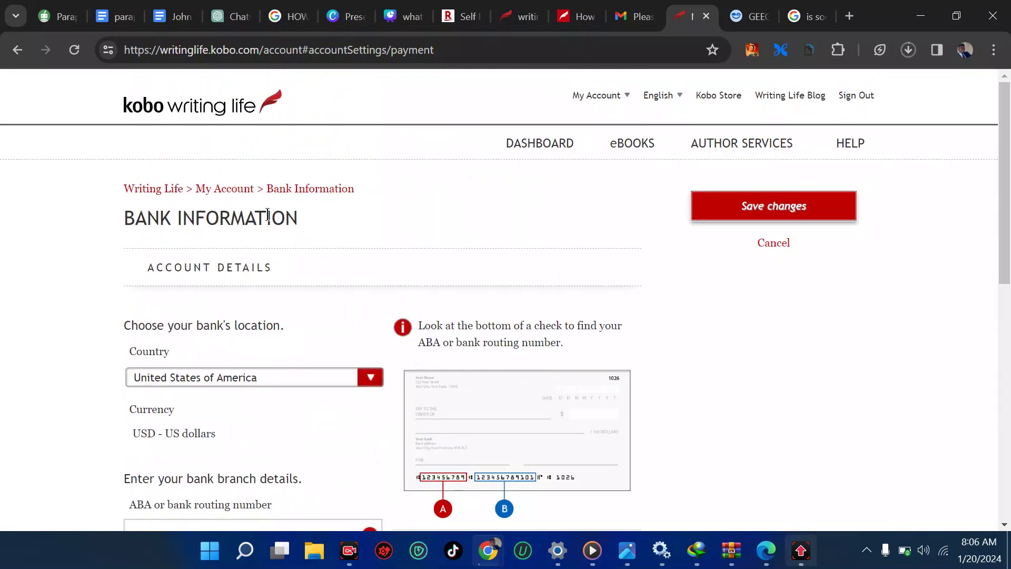
left_click(209, 194)
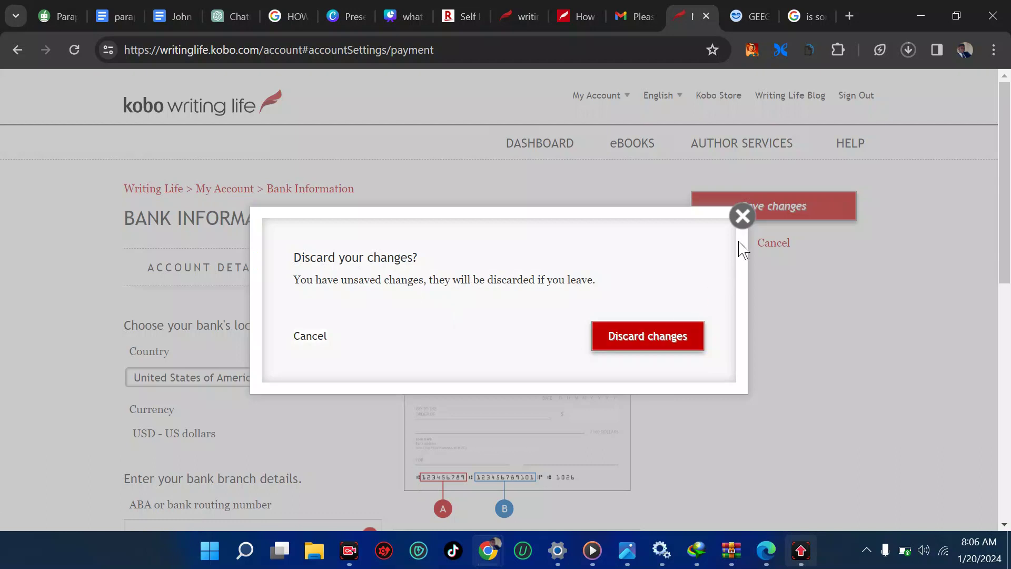
left_click(743, 217)
left_click(772, 211)
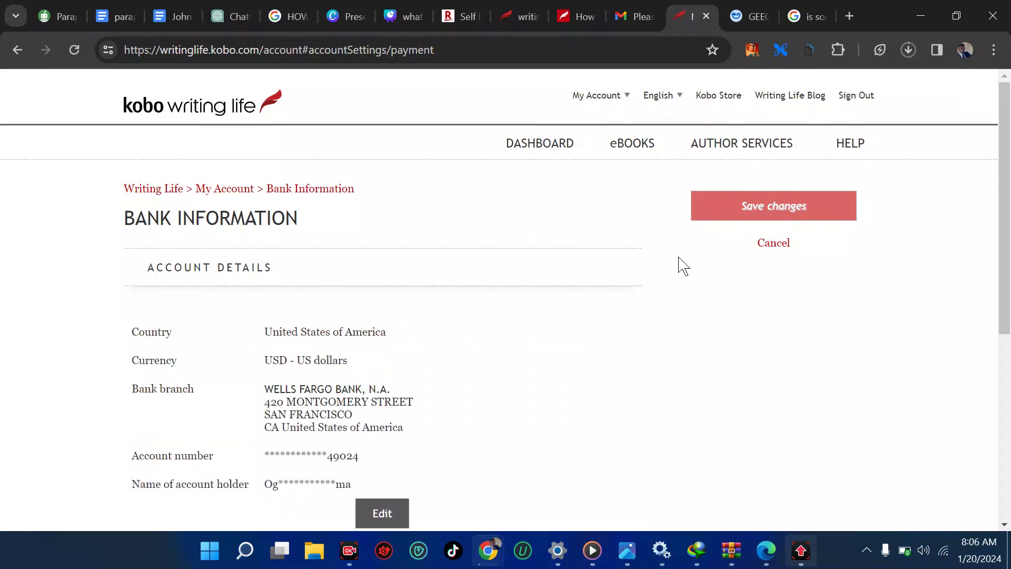
scroll(529, 343, "down", 5)
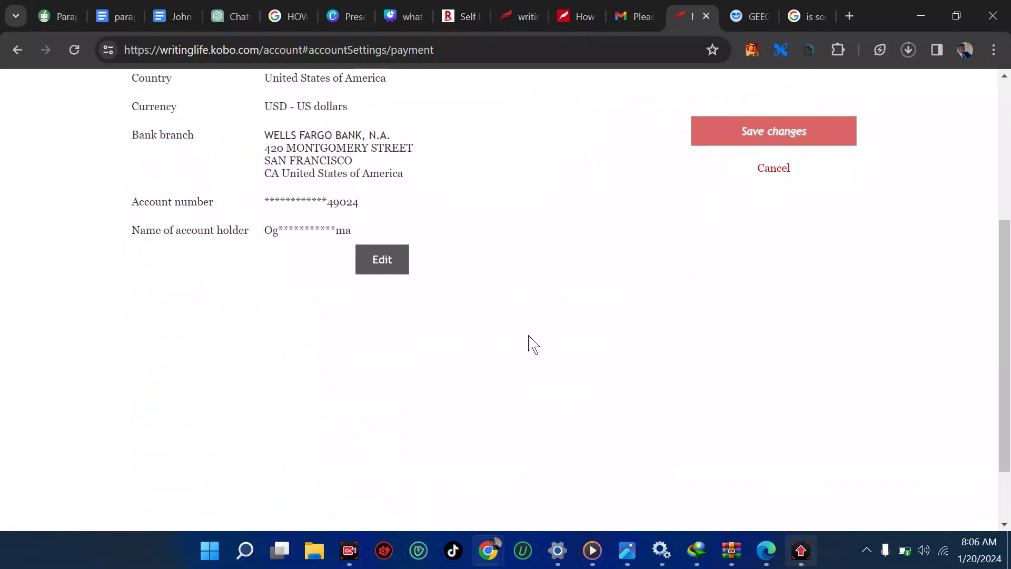
scroll(529, 343, "up", 5)
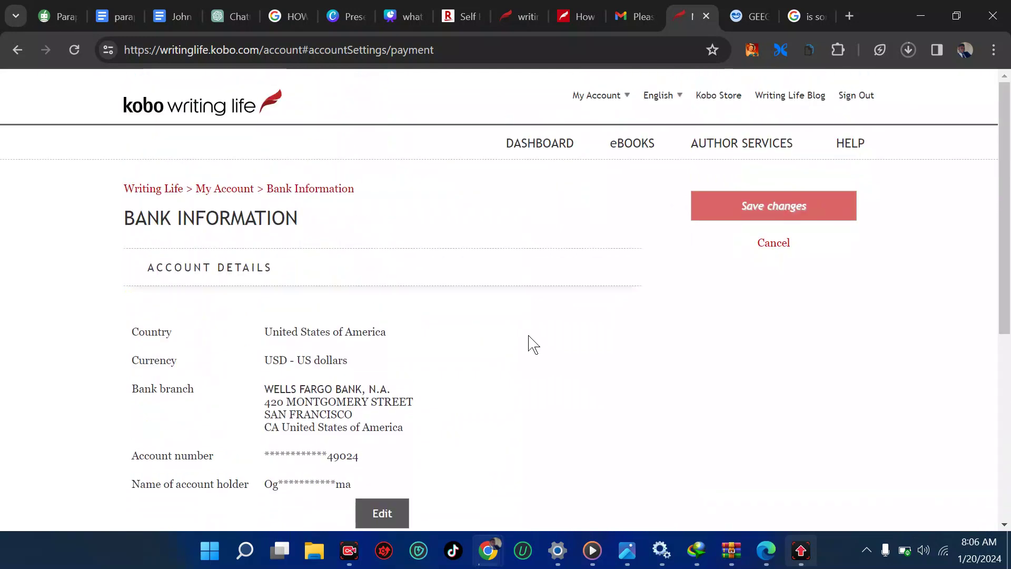
Open the dashboard and look over its USD 0.00 Book Sales overview.
left_click(540, 153)
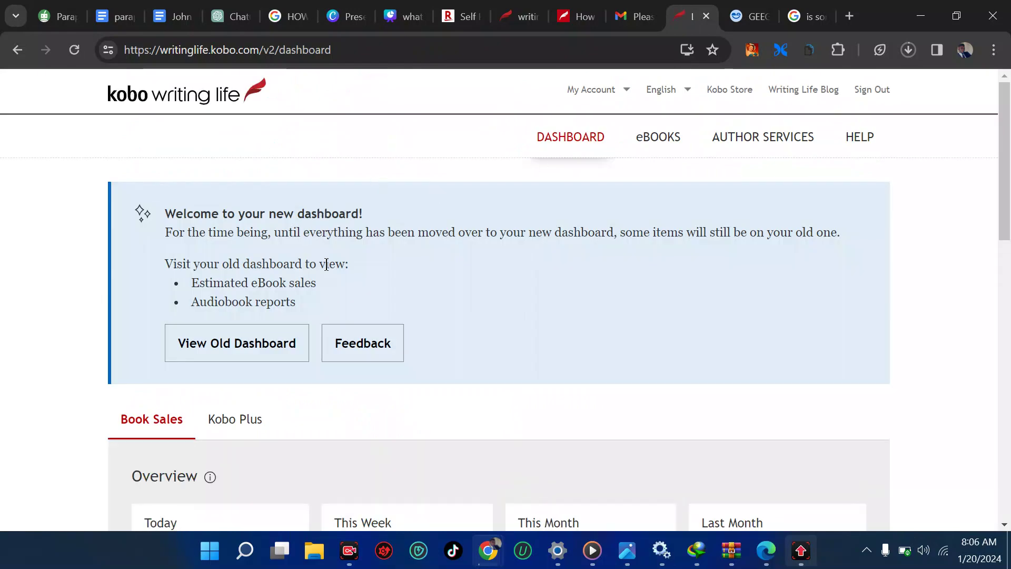
scroll(324, 259, "down", 3)
scroll(243, 309, "down", 6)
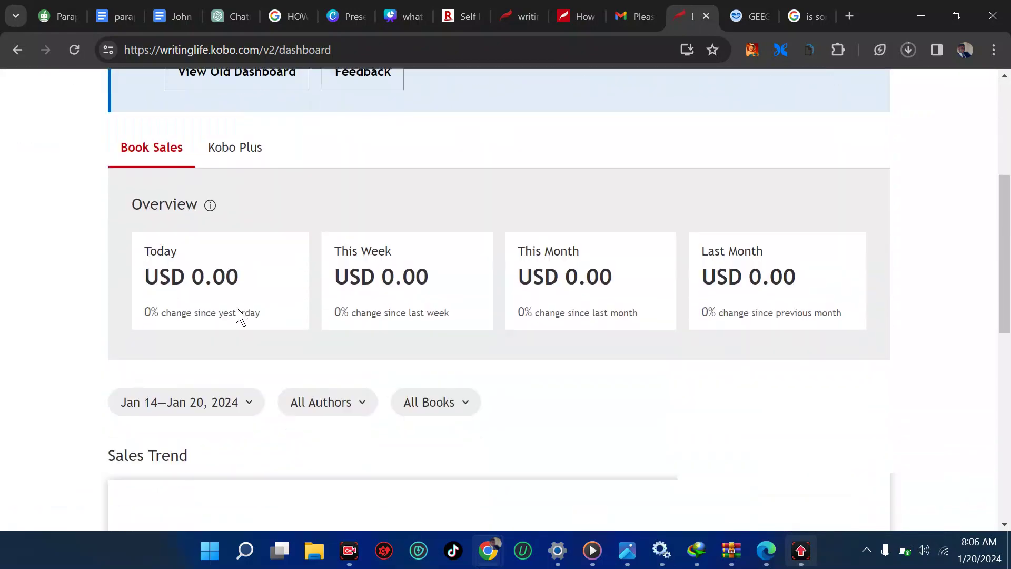
scroll(240, 316, "down", 6)
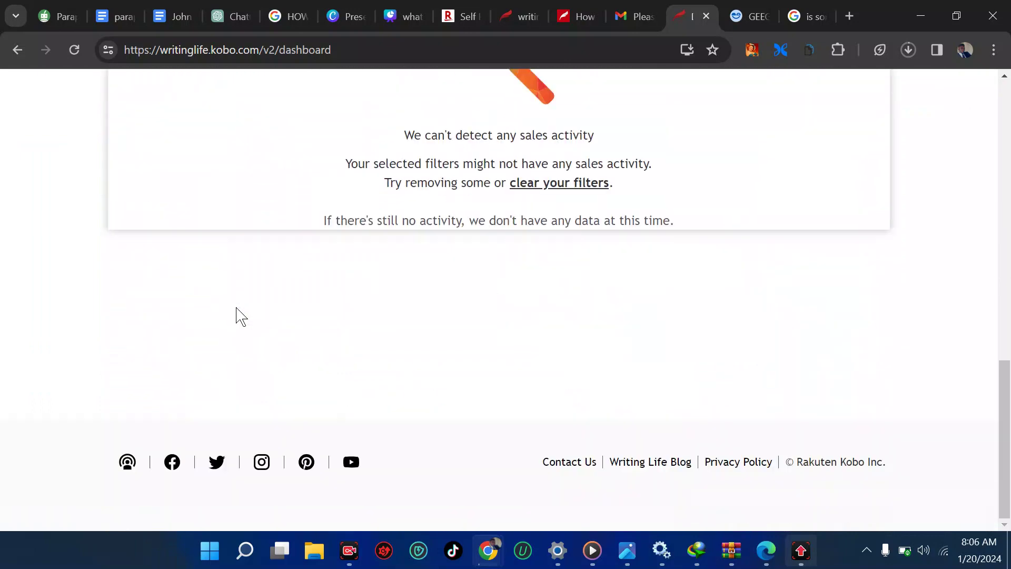
scroll(241, 316, "up", 3)
scroll(240, 315, "up", 12)
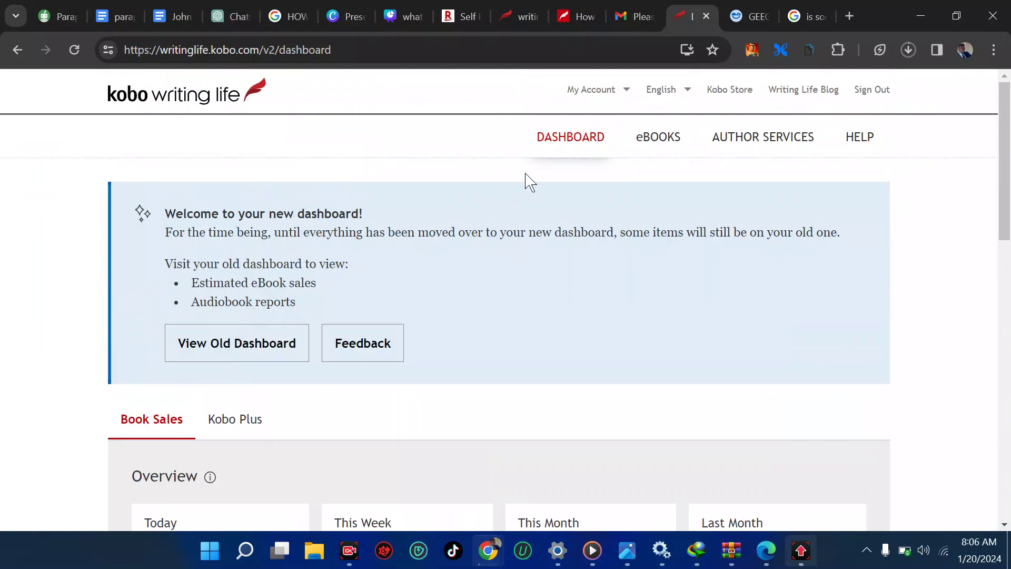
Go to the eBOOKS library page.
left_click(672, 147)
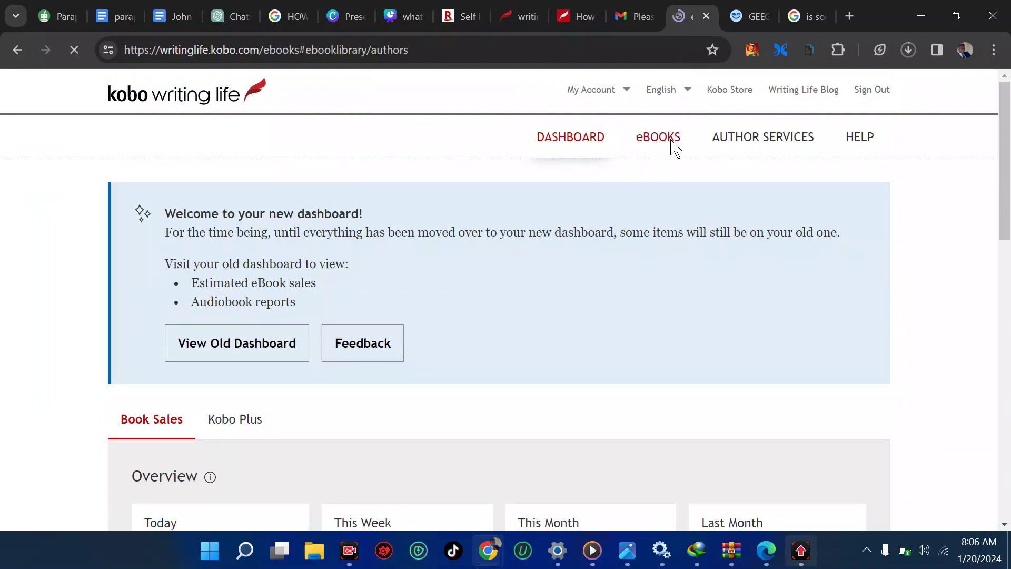